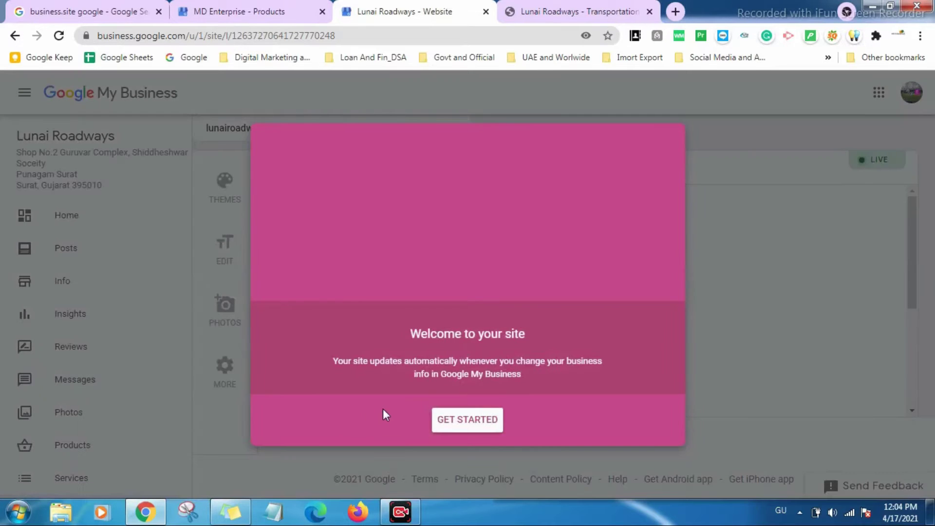
- Get past the site welcome message and open the website theme choices with the main navigation collapsed
click(466, 422)
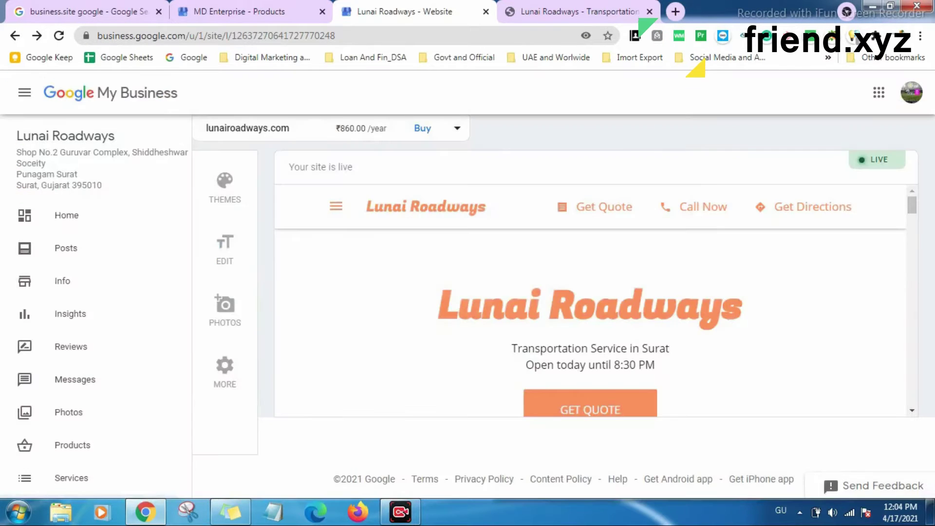
click(225, 187)
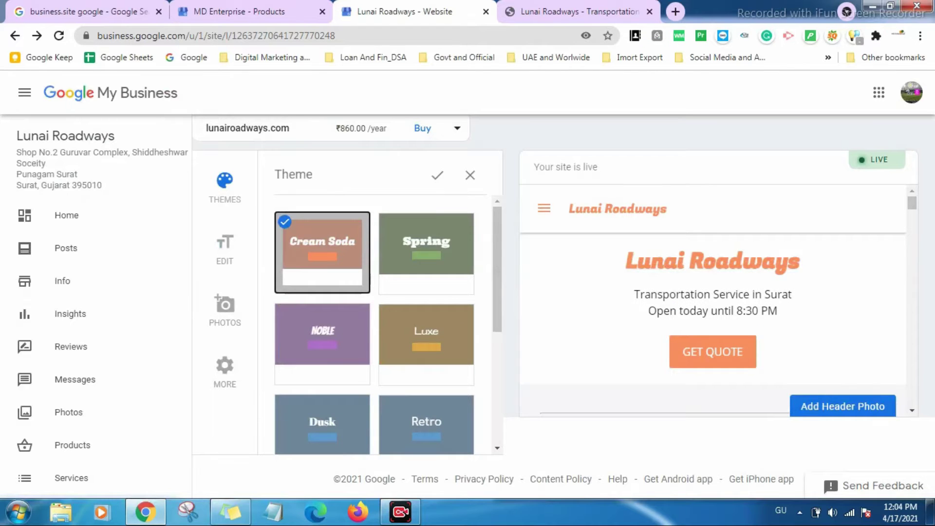
click(25, 93)
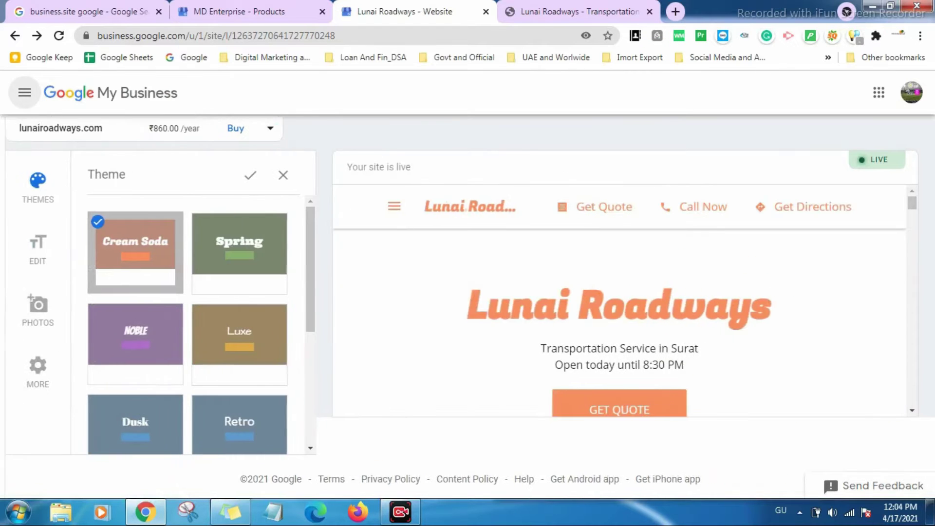
- Preview several website themes, including Spring and Retro, and apply the Lagos theme
click(234, 243)
scroll(234, 292, down, 1)
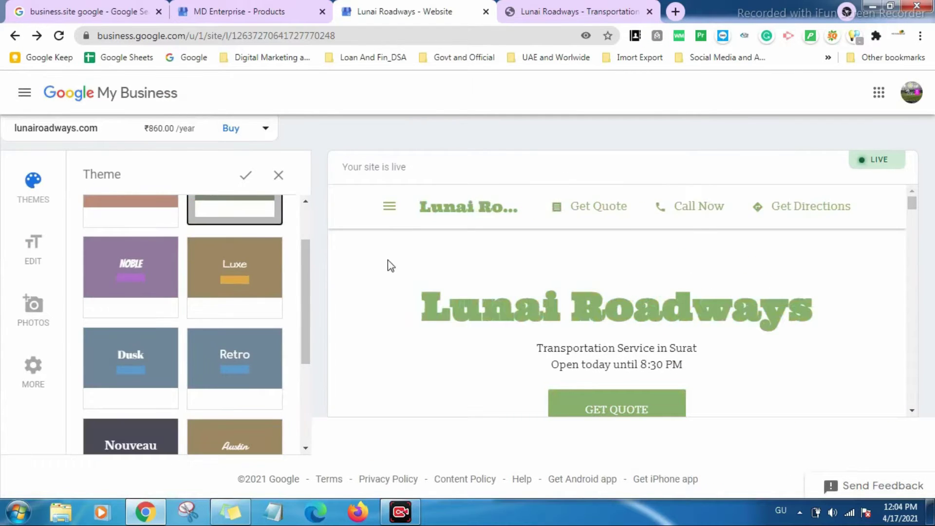
key(Down)
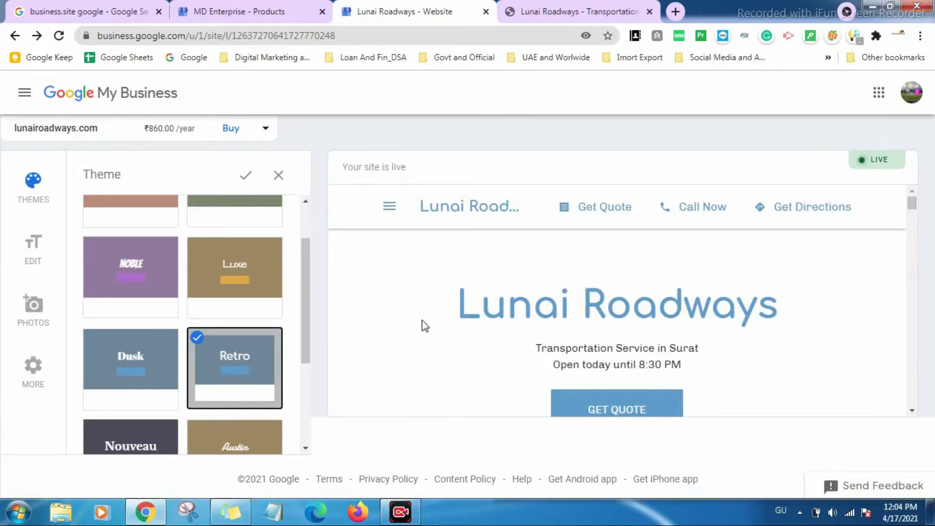
key(Left)
scroll(182, 324, down, 2)
click(234, 323)
click(130, 322)
key(Down)
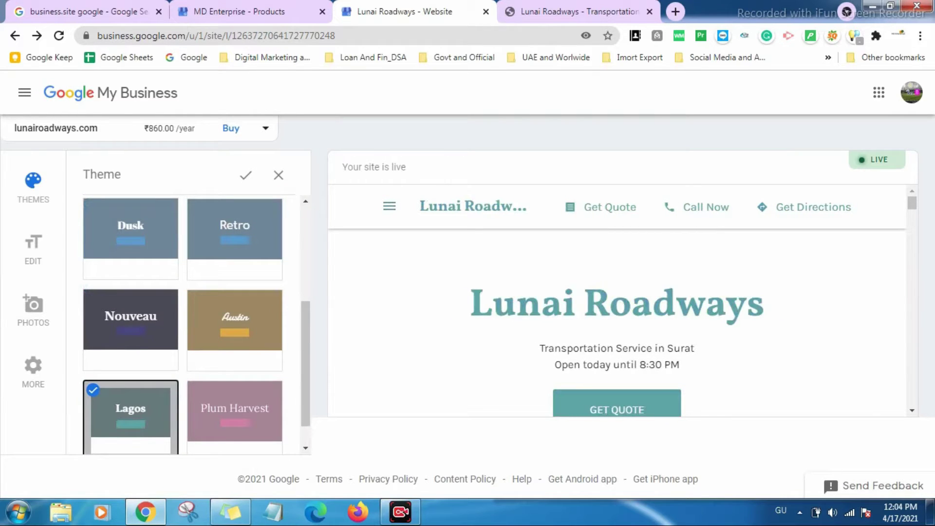
click(245, 175)
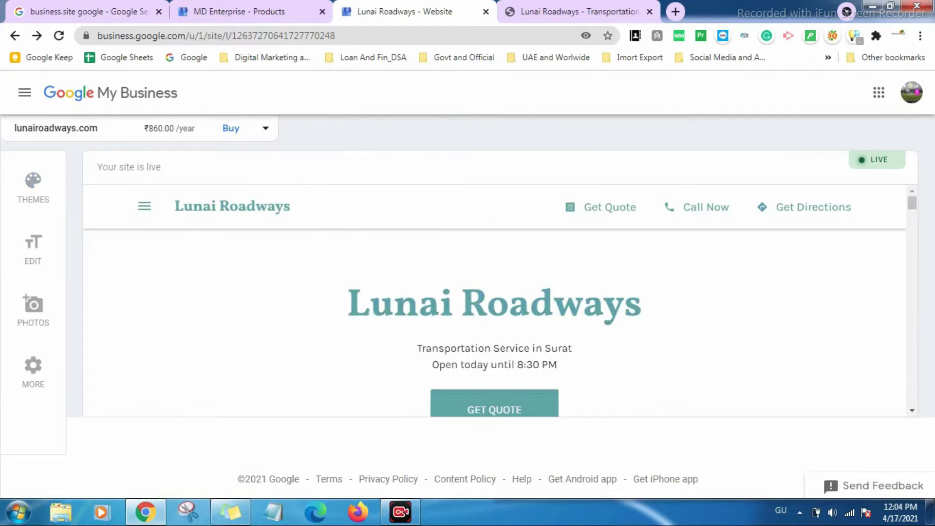
- Set the website's primary button to Message Us (WhatsApp) in the site's edit settings
scroll(433, 256, down, 3)
key(Tab)
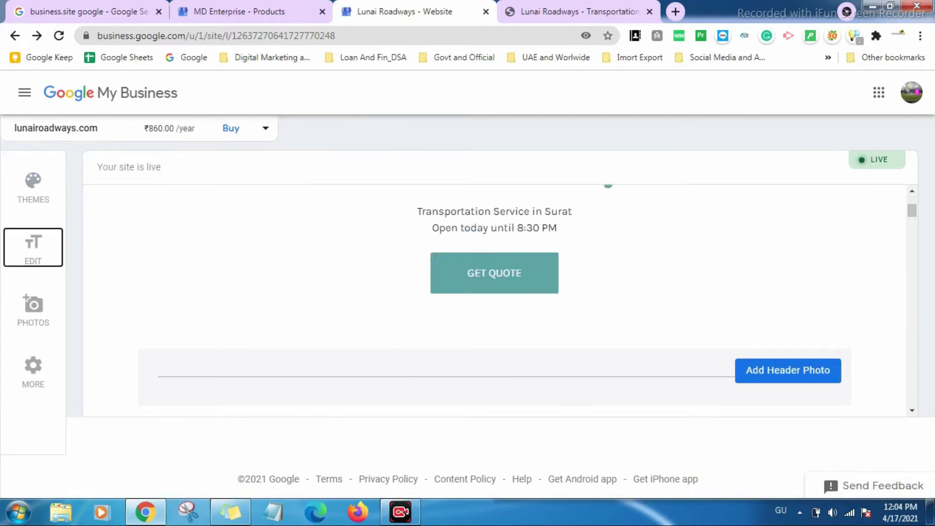
key(Return)
scroll(184, 324, down, 1)
scroll(184, 324, up, 1)
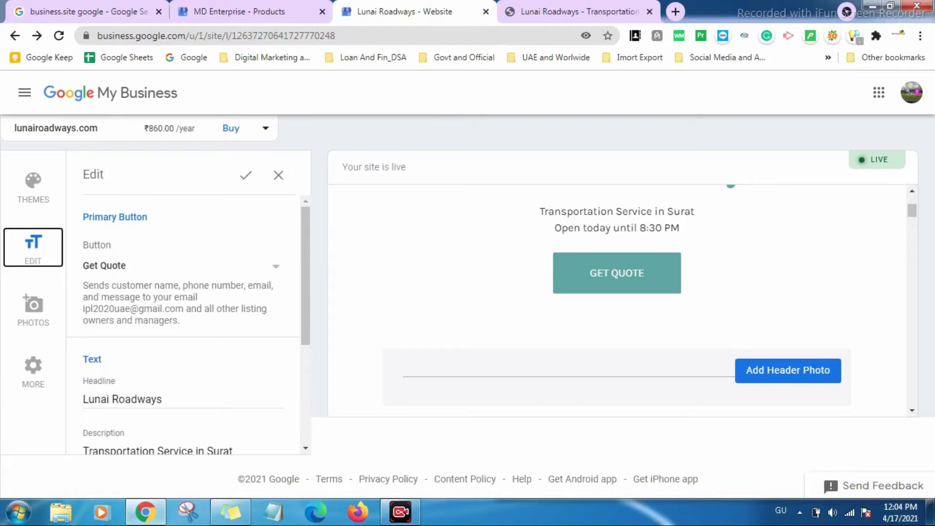
click(181, 266)
key(Down)
key(Down)
key(Down)
key(Down)
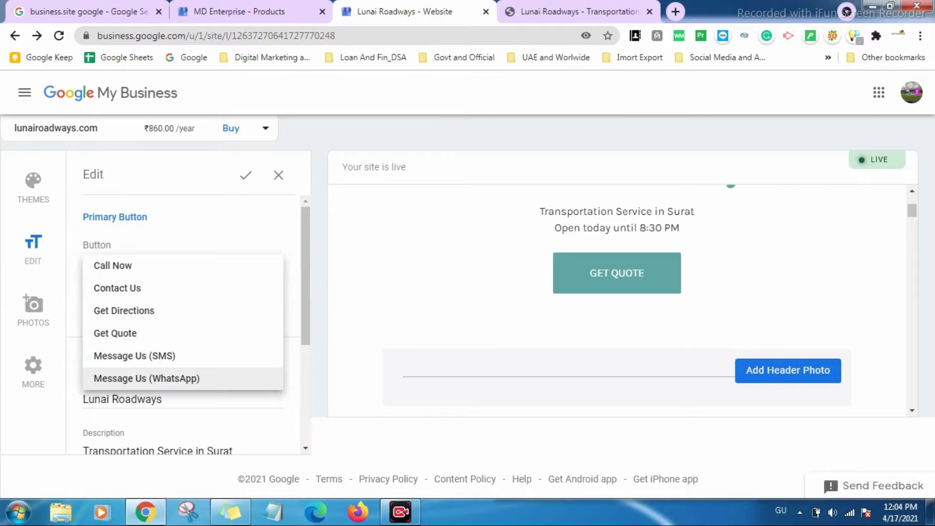
key(Return)
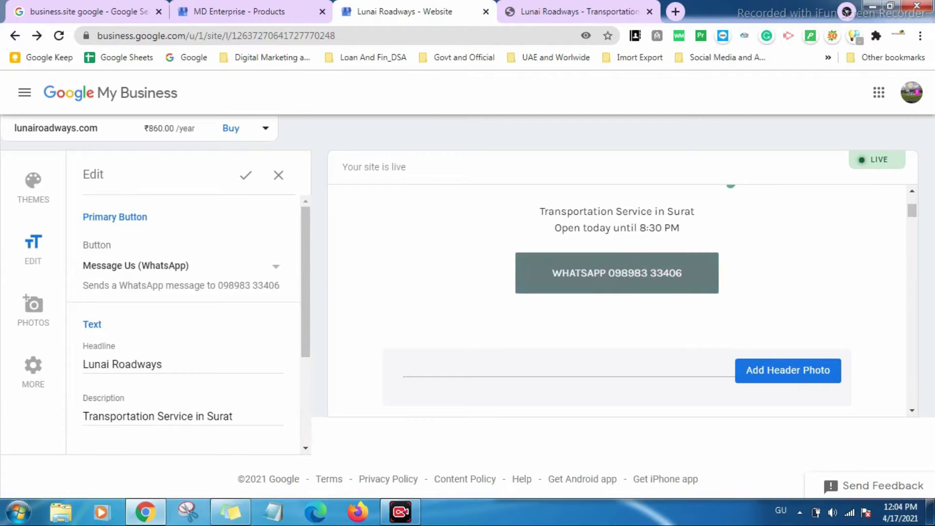
- Go to the empty Summary header field in the site's text settings
scroll(183, 324, down, 1)
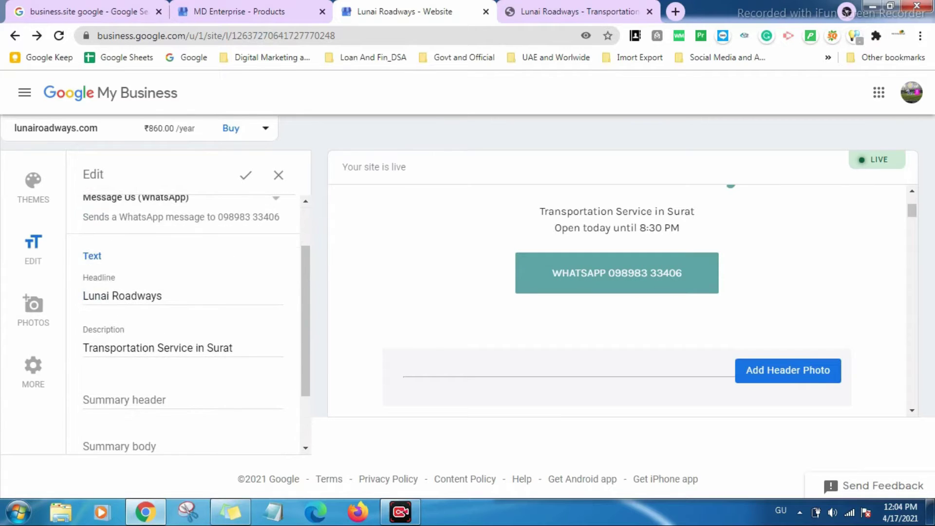
scroll(185, 321, down, 1)
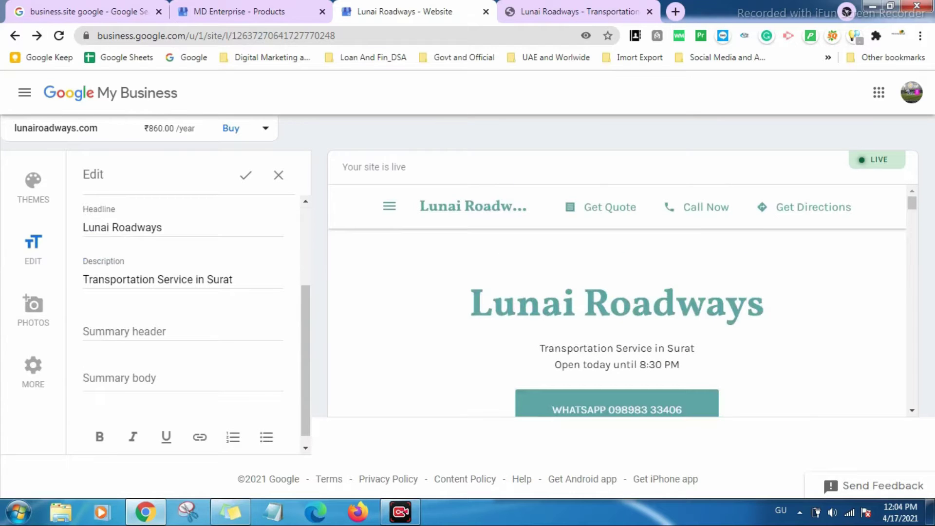
scroll(194, 317, down, 1)
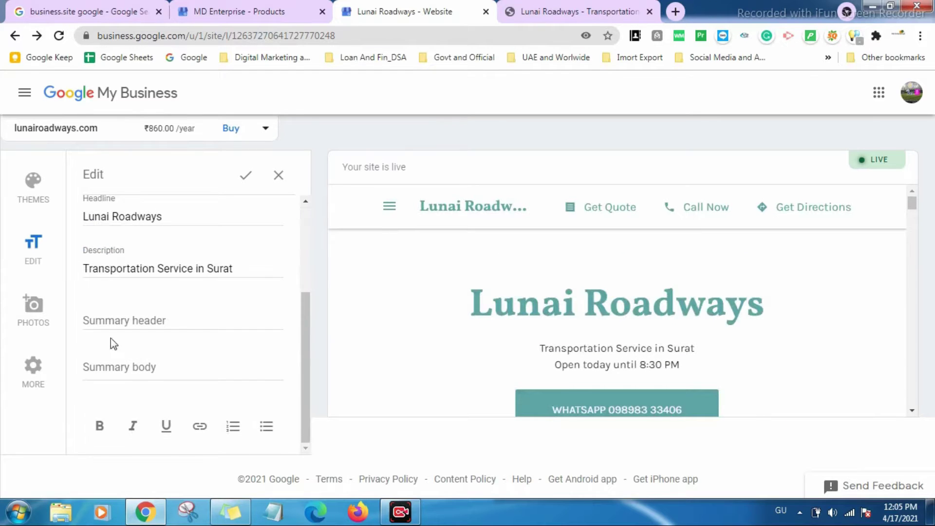
click(138, 337)
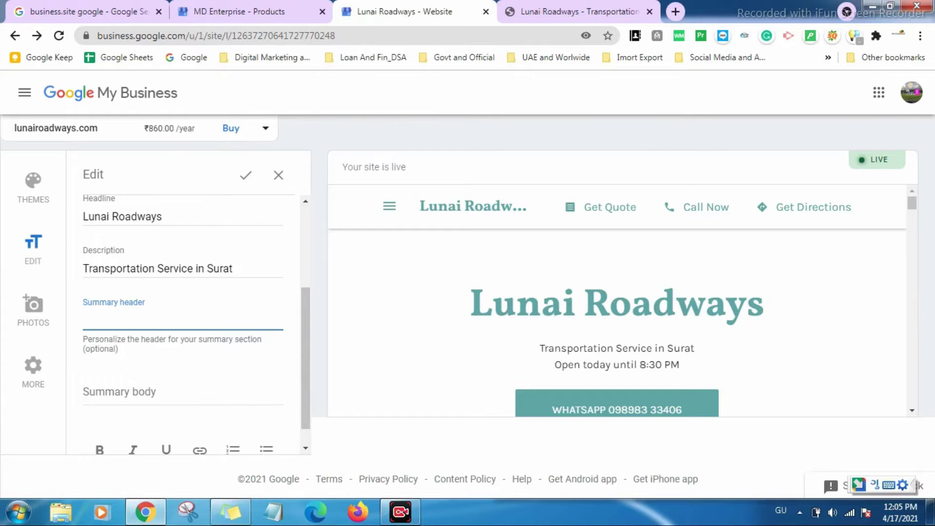
text(Tempo)
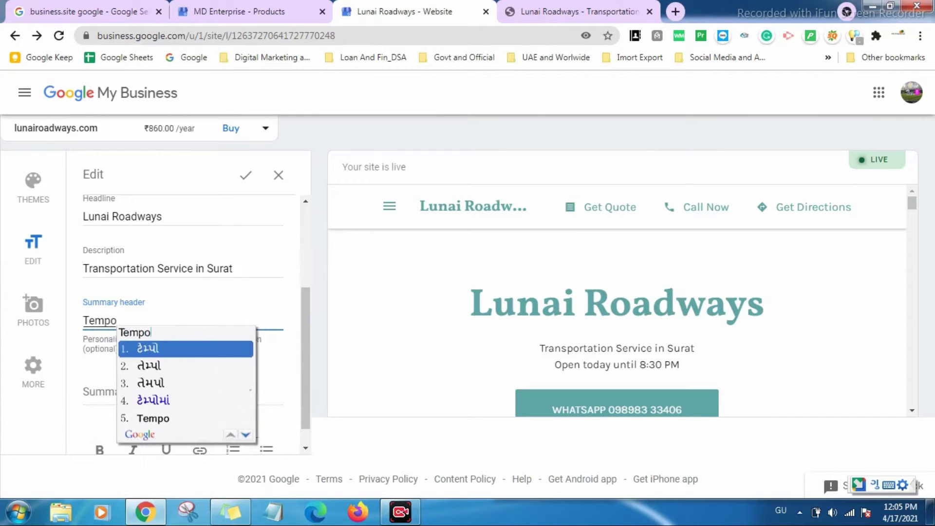
key(space)
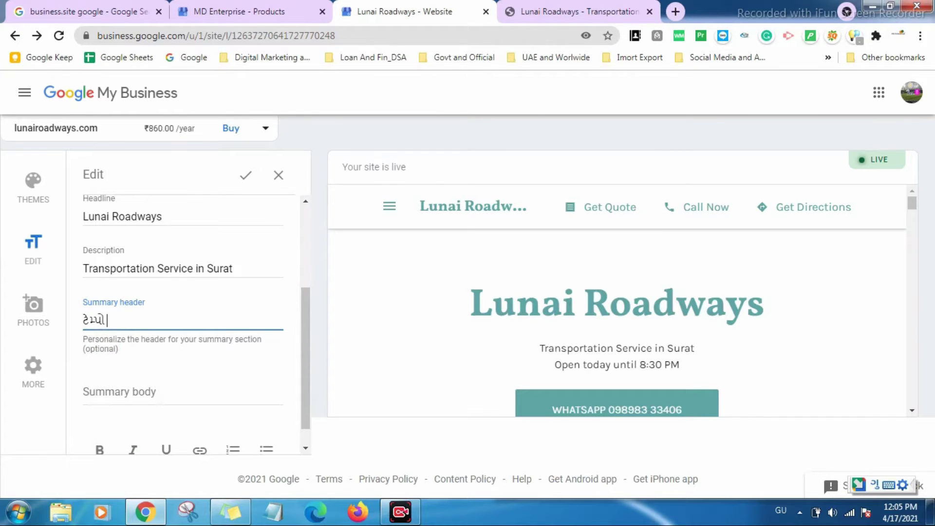
key(BackSpace)
key(BackSpace)
key(BackSpace)
key(BackSpace)
key(BackSpace)
- Switch the keyboard language to English and enter "Tempo for Transport" as the summary header
click(781, 510)
click(845, 441)
text(Tempo )
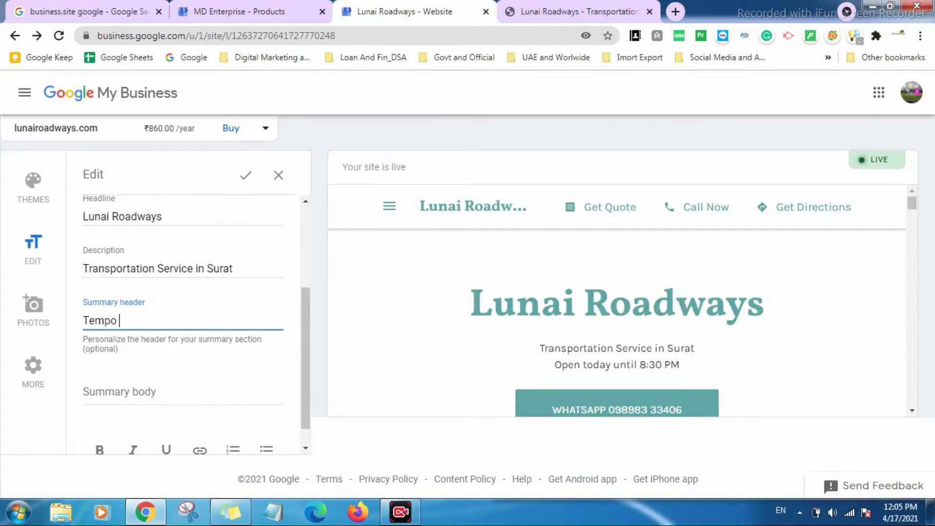
text(for Transport)
- Enter "Goods and Product Supplier Transport One Place to Other Place." as the first paragraph of the summary body
click(120, 392)
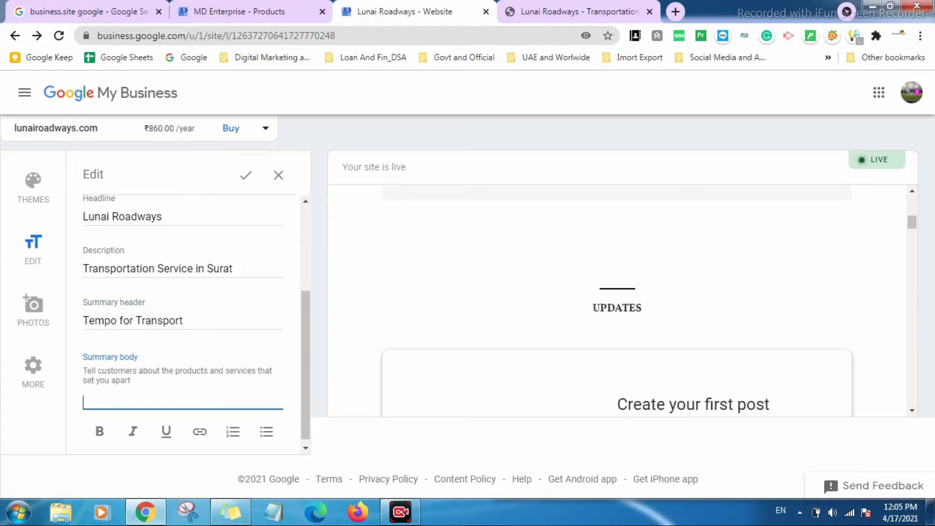
text(Good)
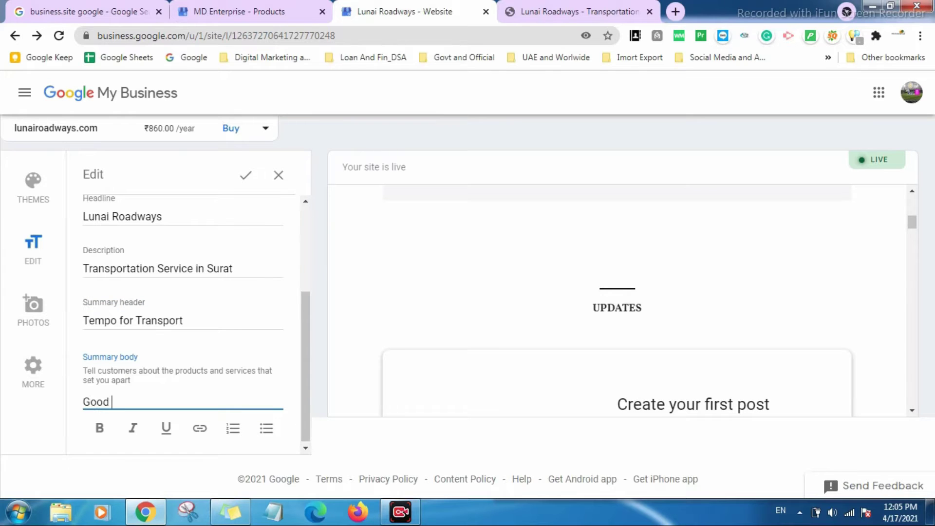
text(s and Product Supplier )
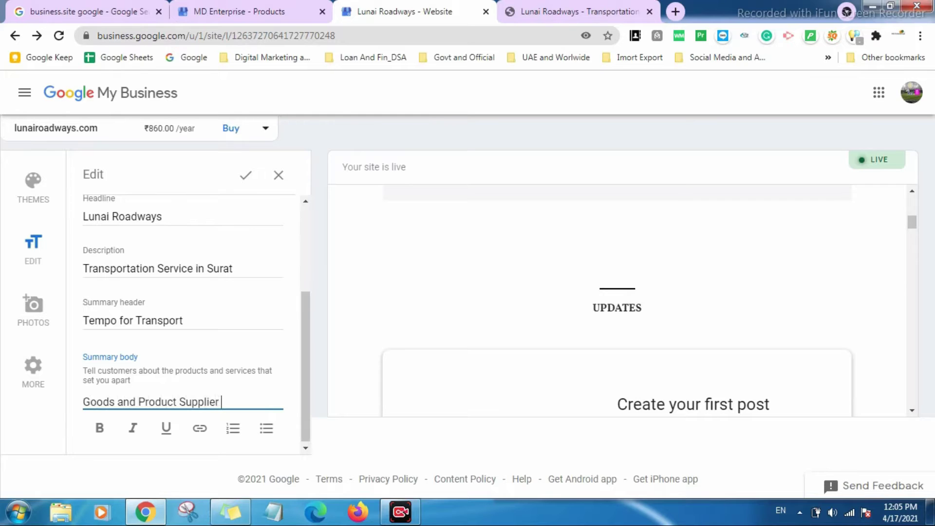
text(Transport One Place to )
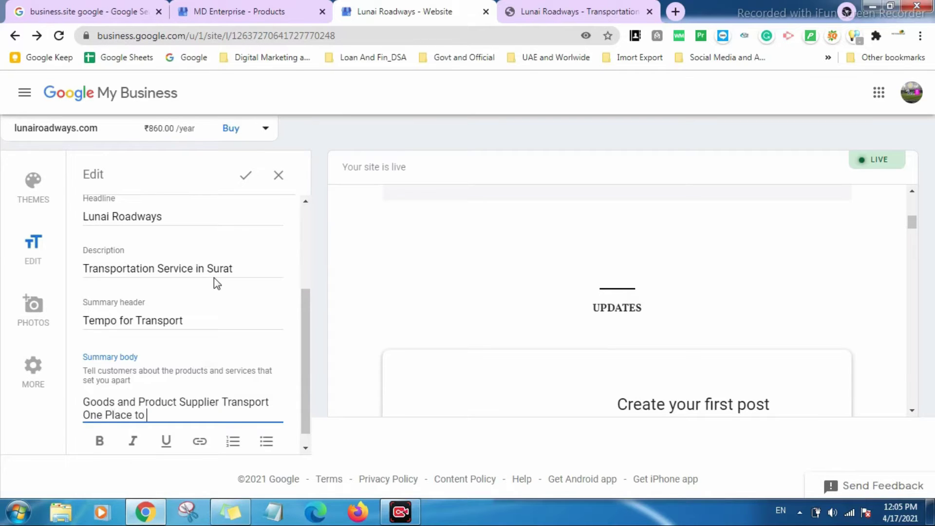
text(Other Place.)
- Add a second summary body paragraph reading "Textile Market Transportaation." and save the site text changes
key(Return)
text(T)
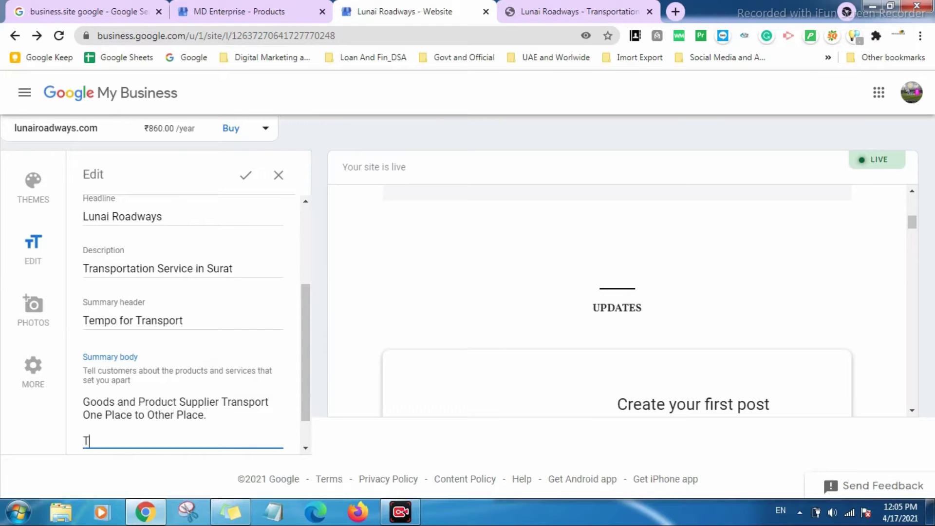
text(extile Market Transportaatio)
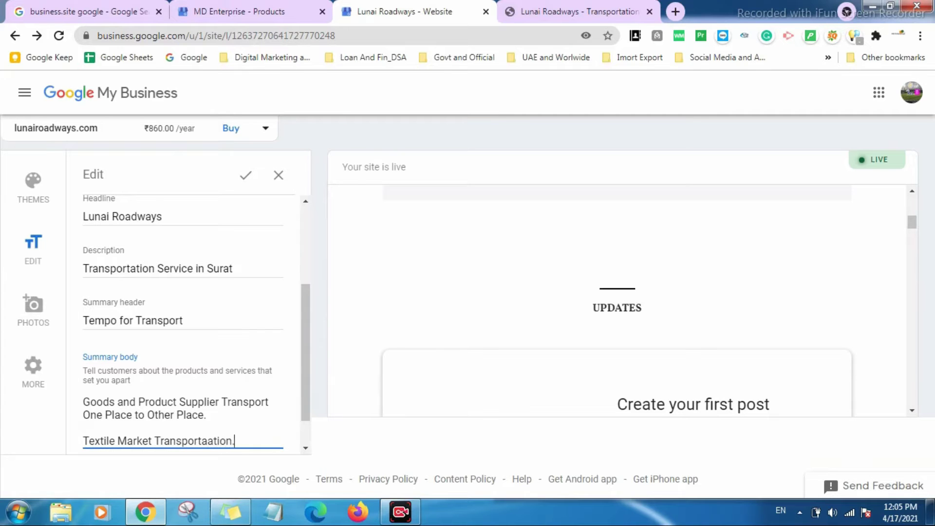
text(n.)
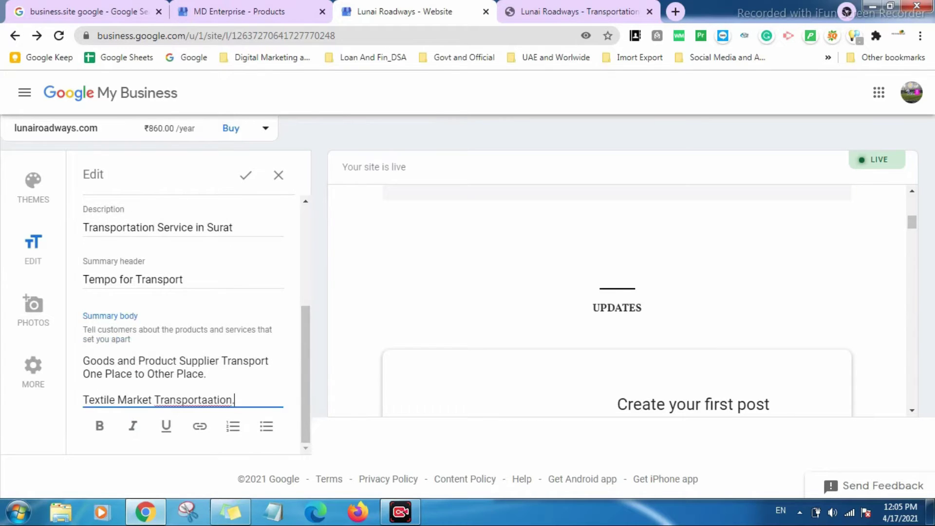
click(246, 175)
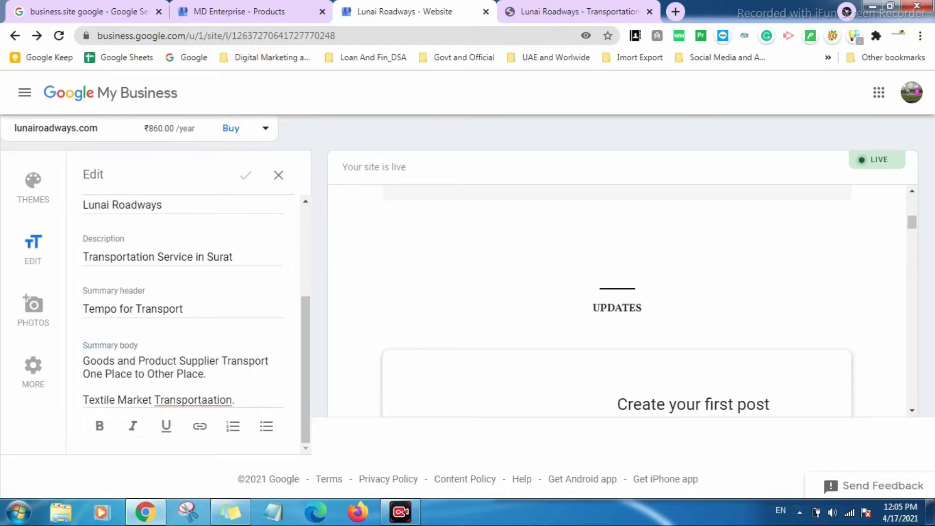
- Upload We_care_your_Business_-_Copy-removebg-preview.png from the Desktop as a gallery image for the website
key(Tab)
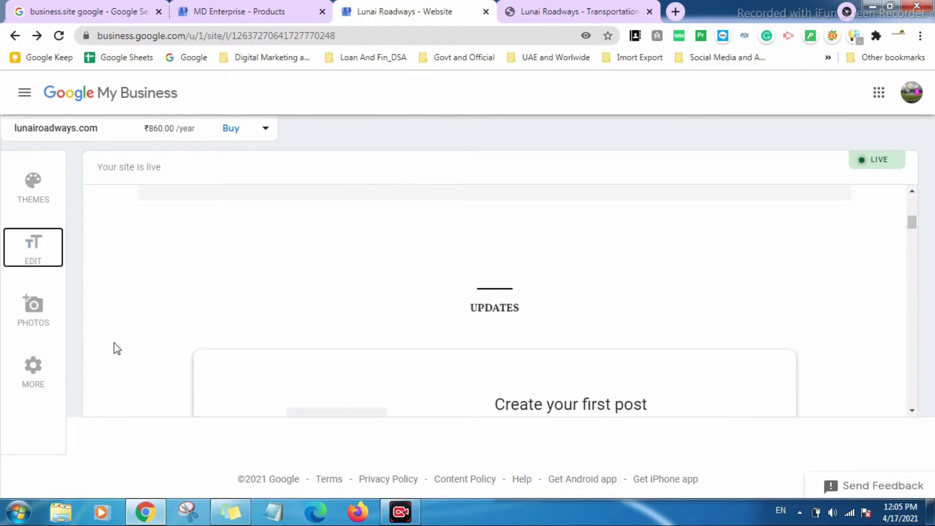
key(Return)
key(Tab)
key(Return)
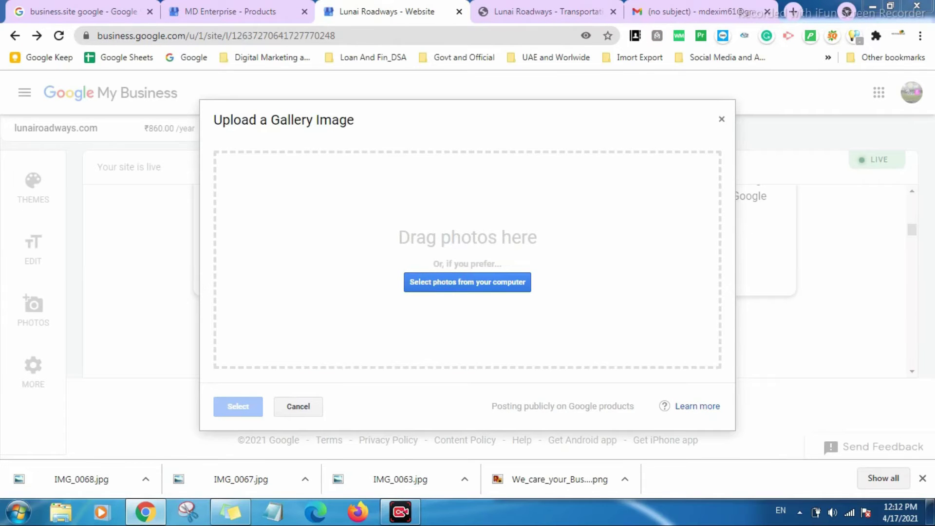
click(467, 282)
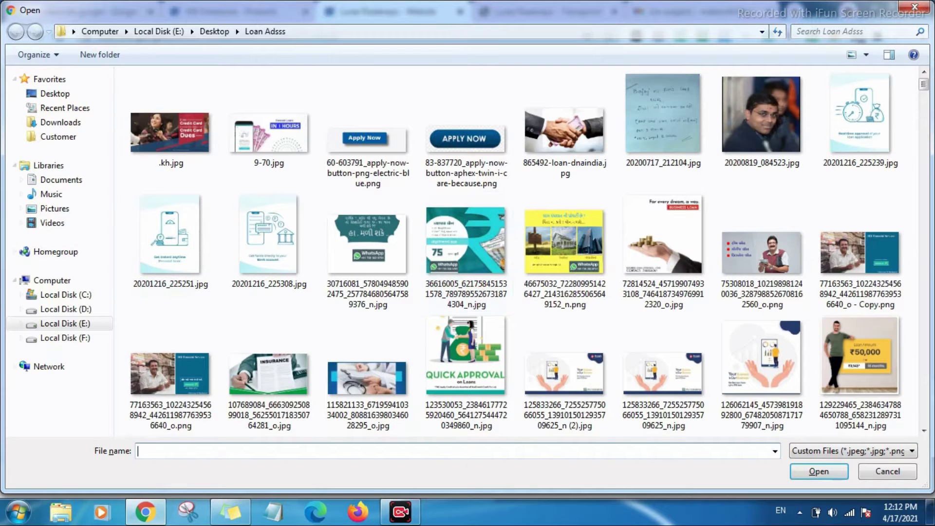
click(54, 93)
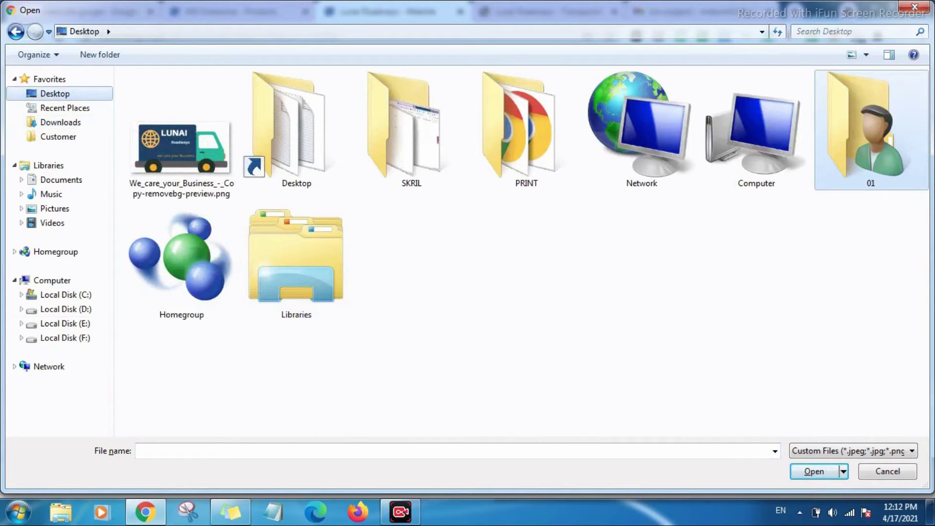
double_click(180, 156)
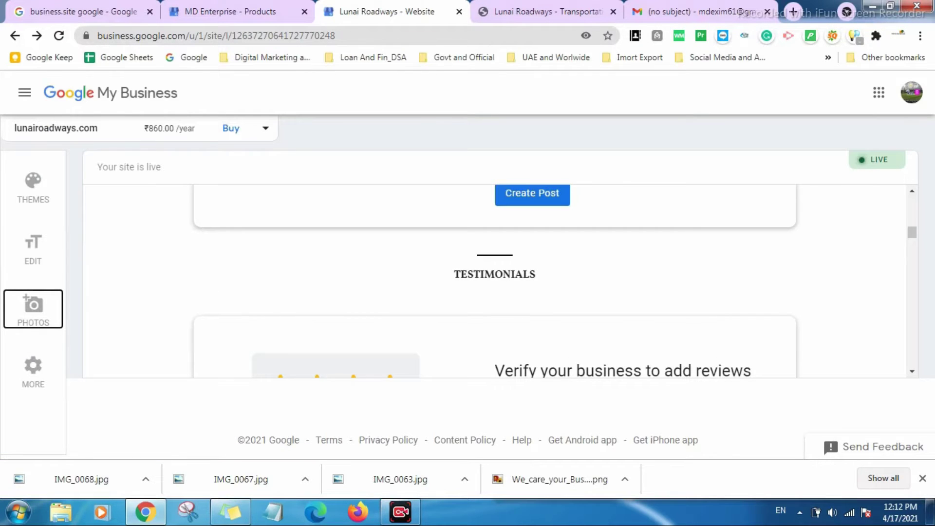
- Start a What's New post for the business website and attach IMG_0068.jpg from the Downloads folder as its photo
scroll(495, 281, down, 3)
scroll(495, 281, up, 6)
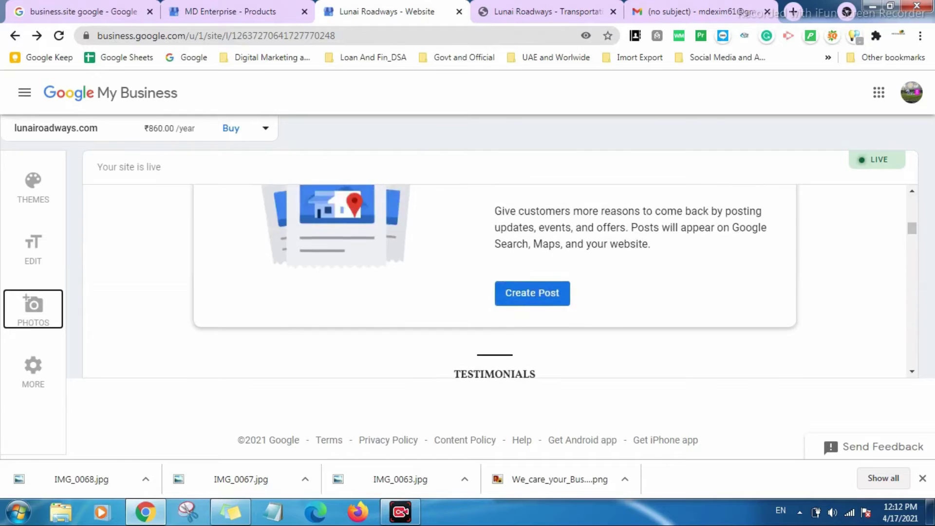
scroll(349, 200, up, 7)
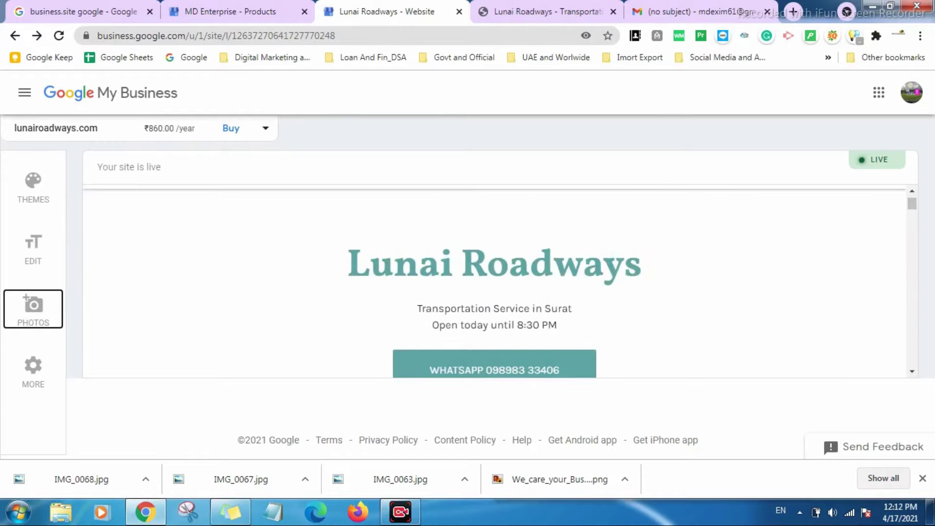
scroll(349, 200, down, 5)
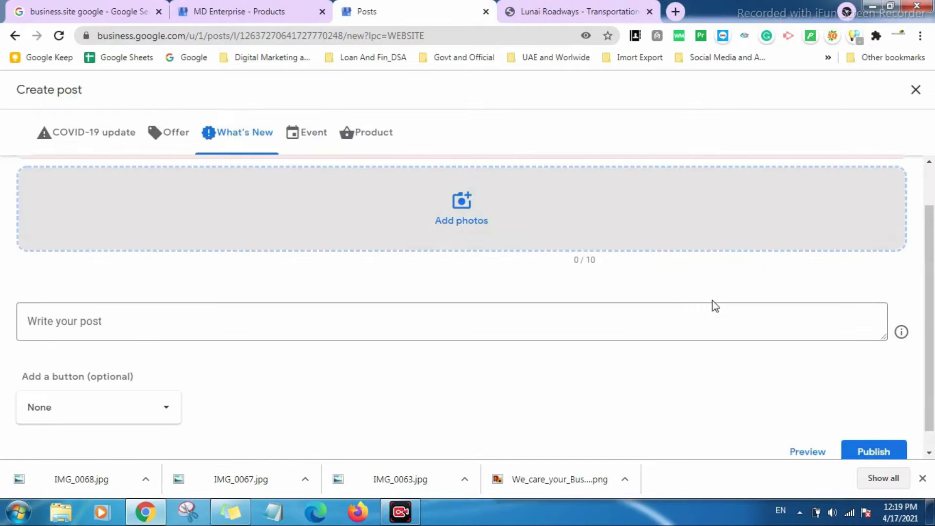
click(447, 240)
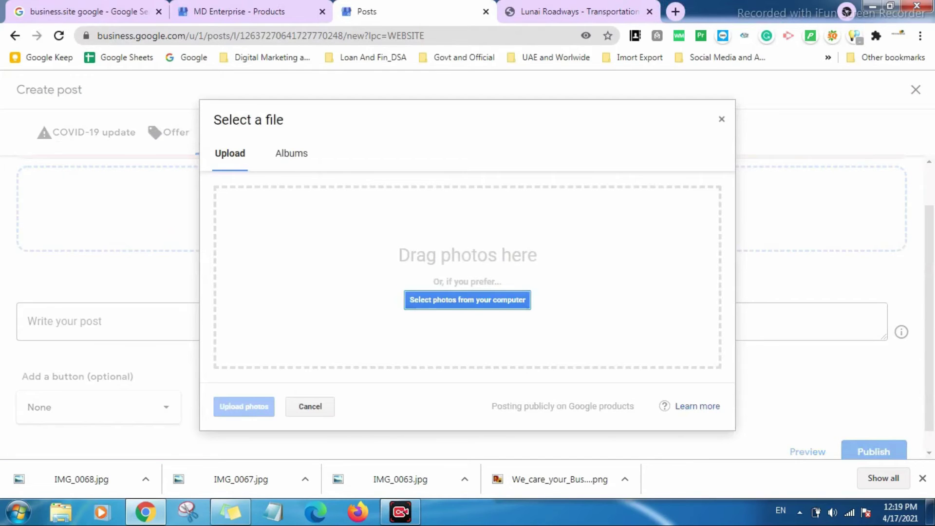
click(421, 305)
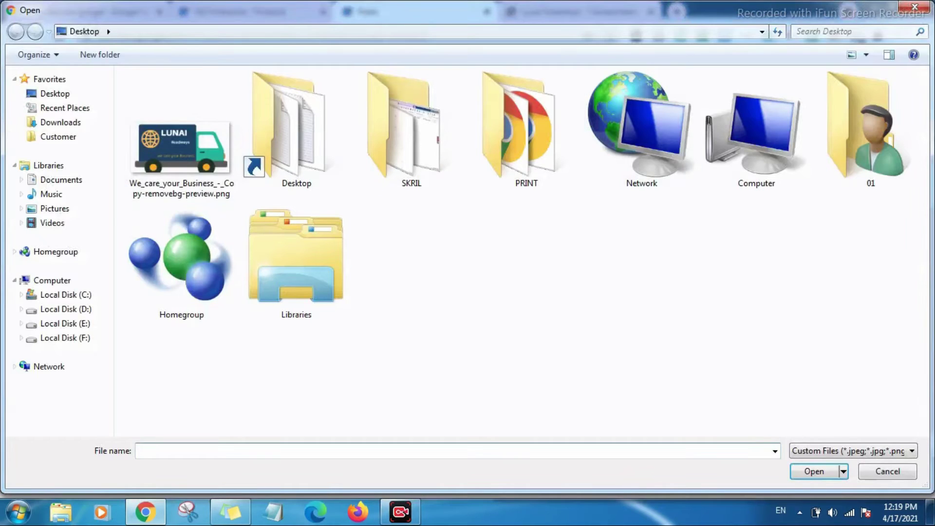
click(60, 122)
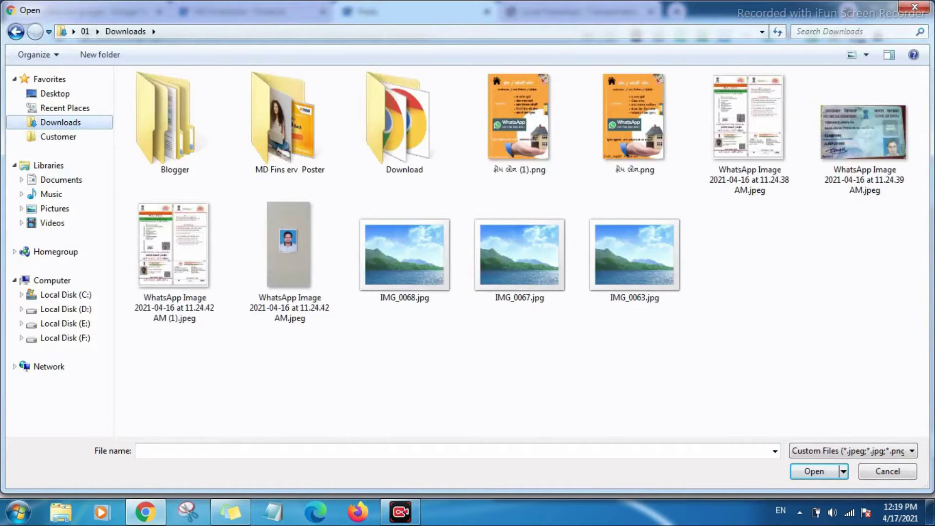
double_click(434, 303)
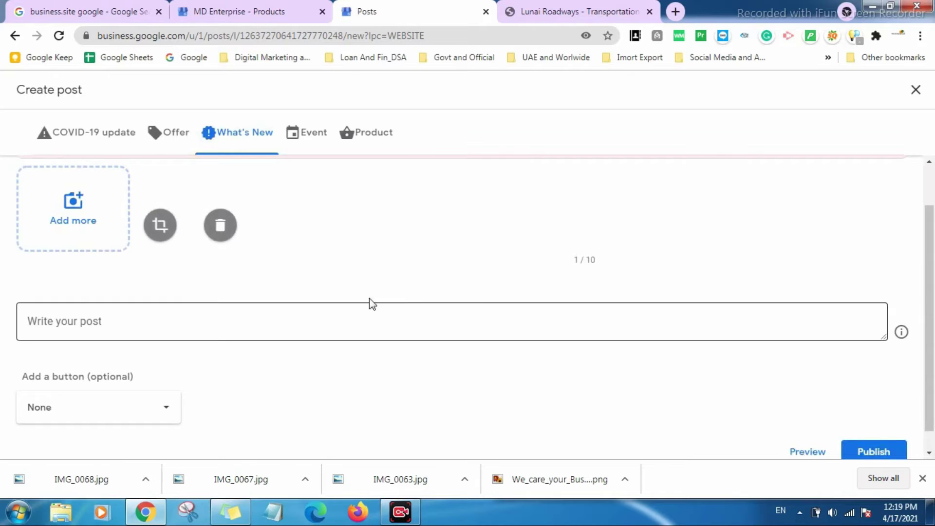
- Write the post text "All type Tempo We Provide Transporation of Textile Industries Services."
click(223, 321)
text(All t)
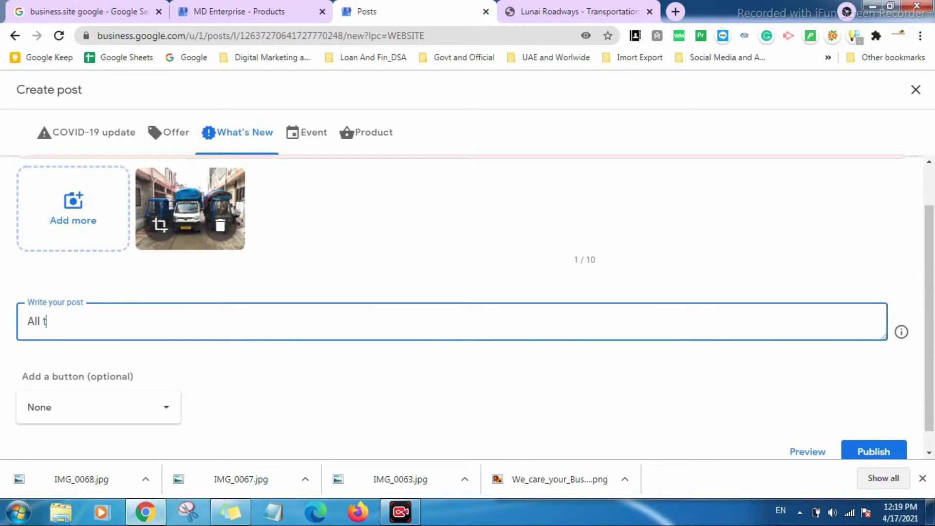
text(ype Tempo We Pro)
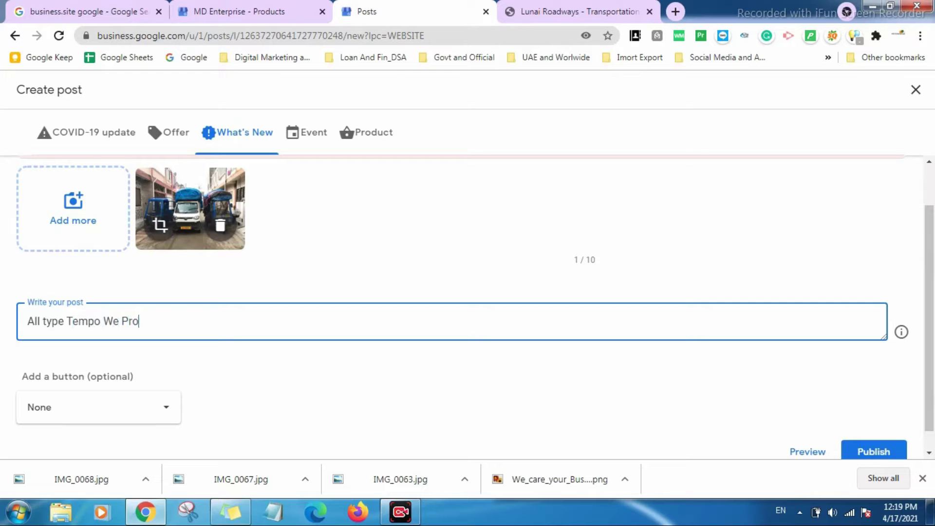
text(vide Transpo)
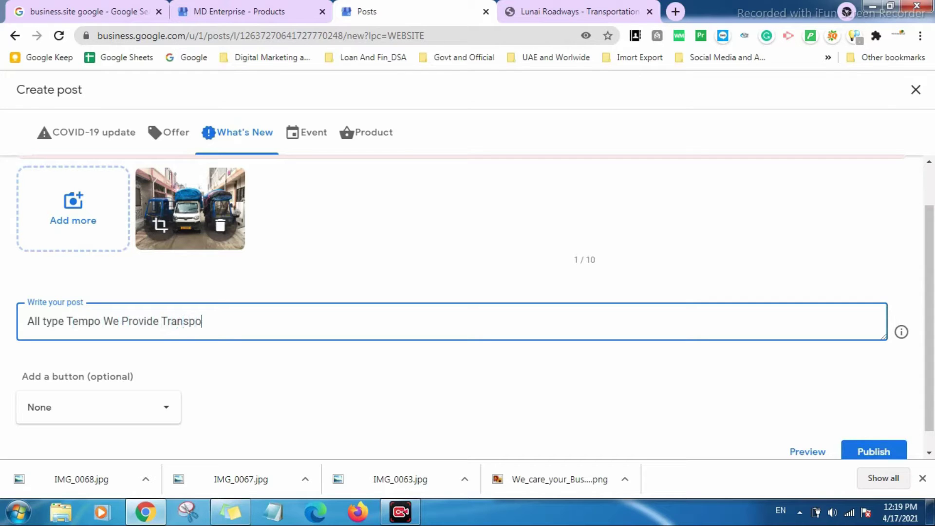
text(ration of Text)
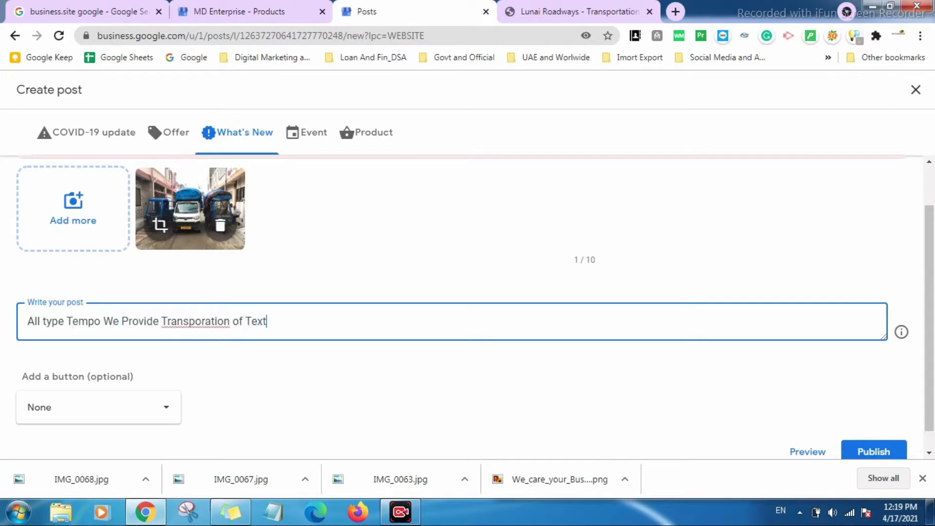
text(ile Industries Services.)
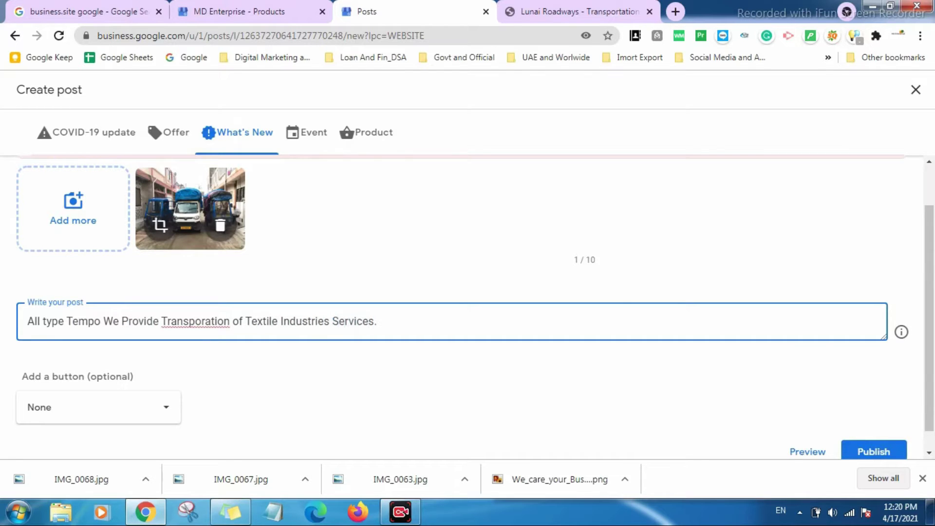
- Keep the post's optional button set to None and publish the post
scroll(97, 384, down, 1)
click(97, 385)
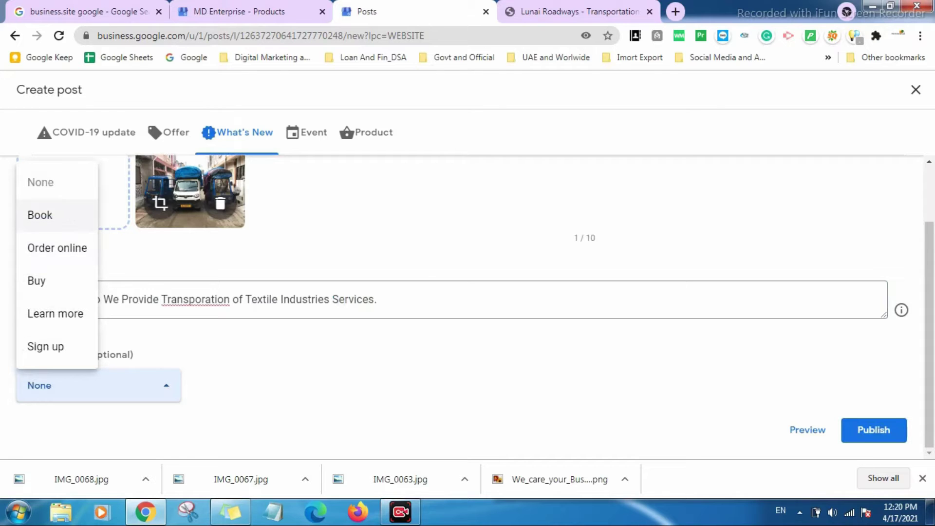
click(57, 182)
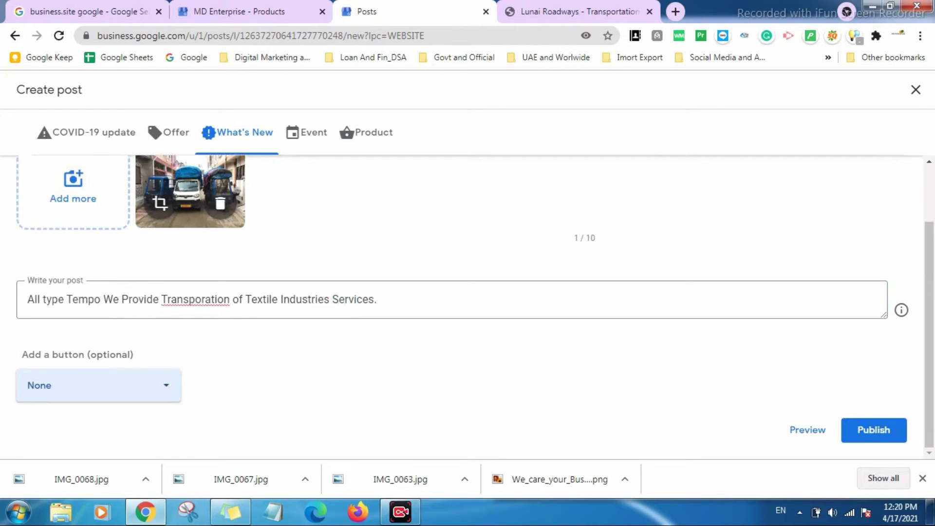
click(873, 430)
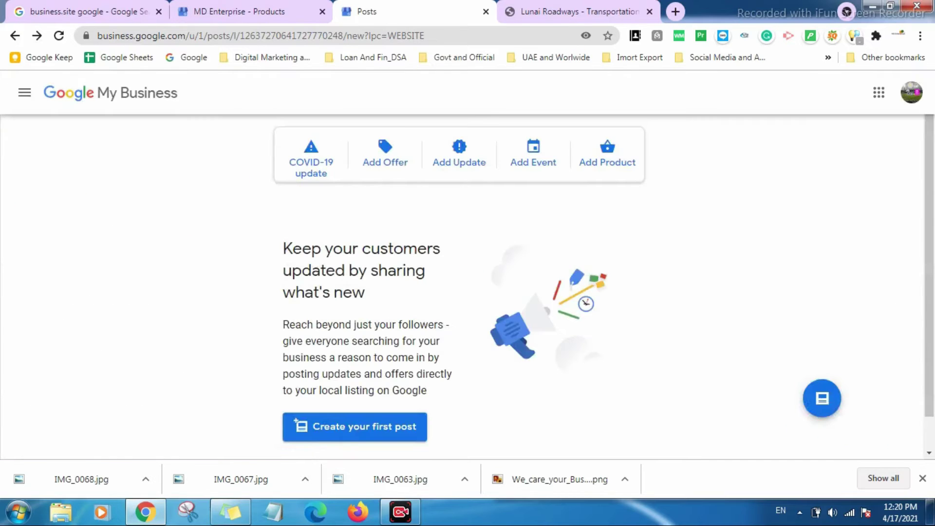
key(XF86AudioRaiseVolume)
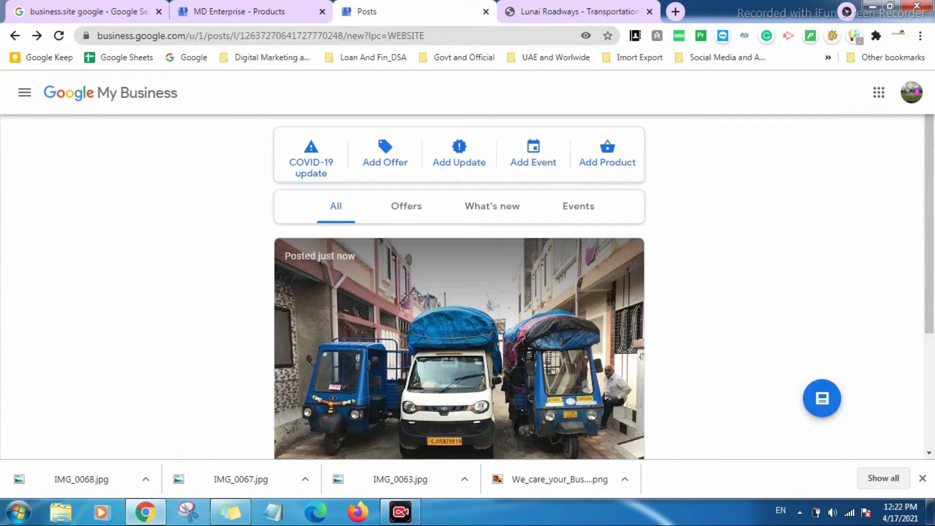
- Edit the opening hours in the business info, setting Monday, Tuesday and Wednesday to 24 hours
click(24, 93)
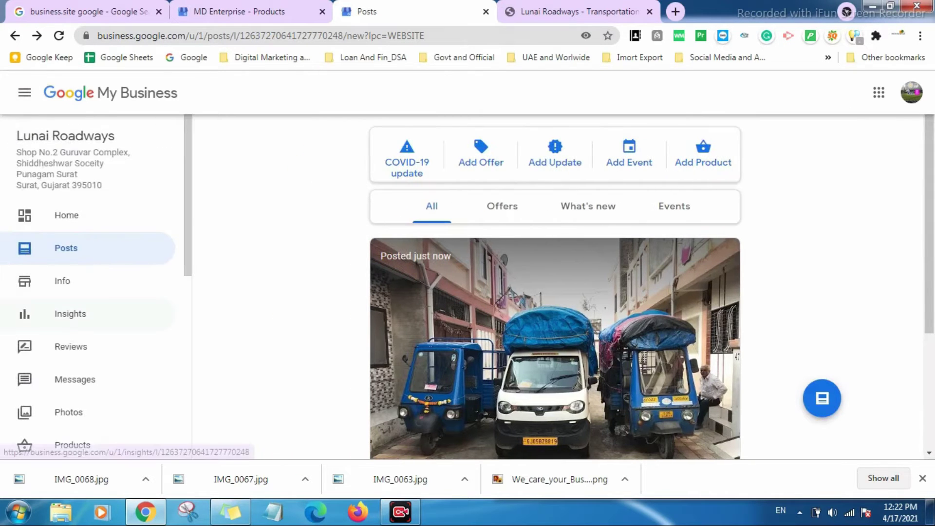
click(62, 281)
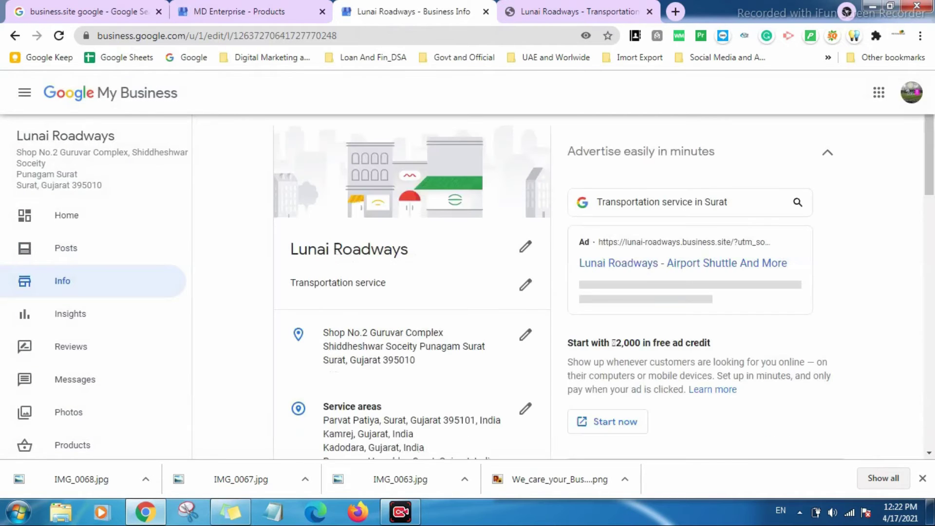
scroll(560, 287, down, 3)
scroll(523, 292, down, 3)
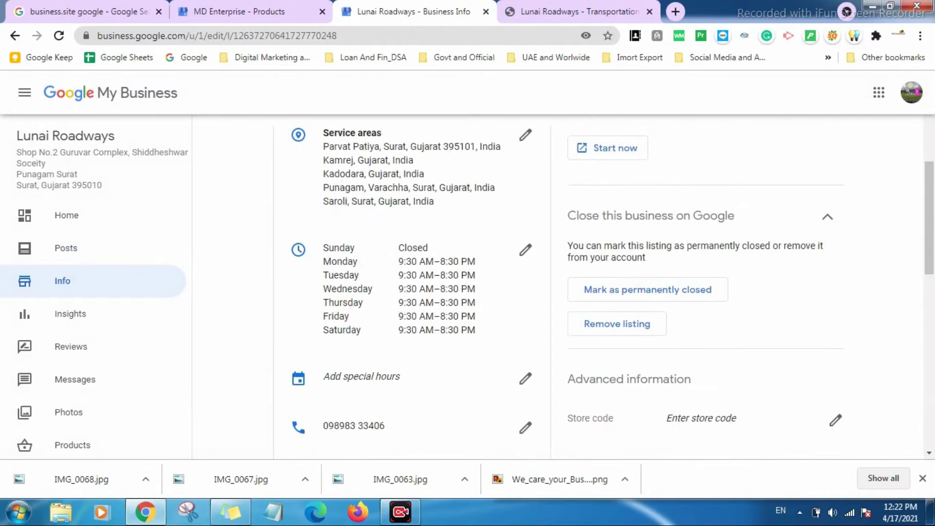
click(524, 248)
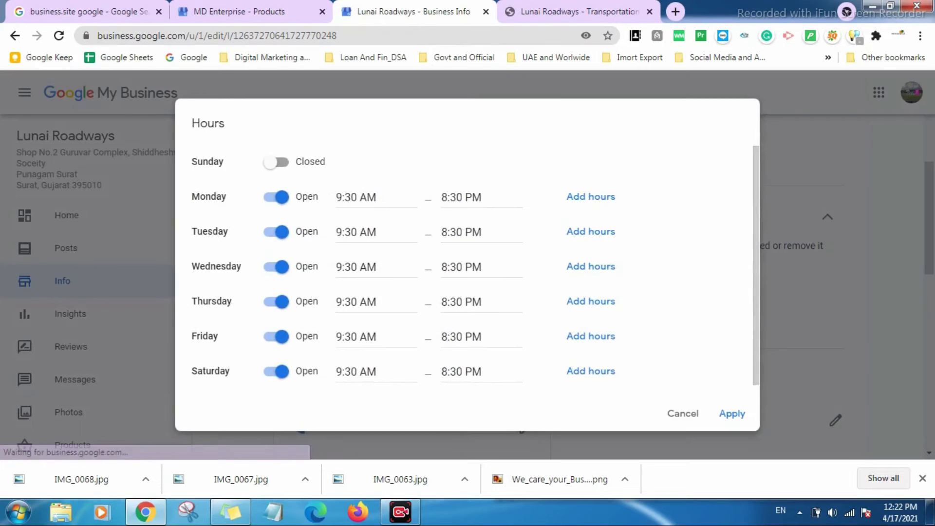
drag(378, 198, 336, 198)
click(368, 227)
drag(378, 232, 367, 232)
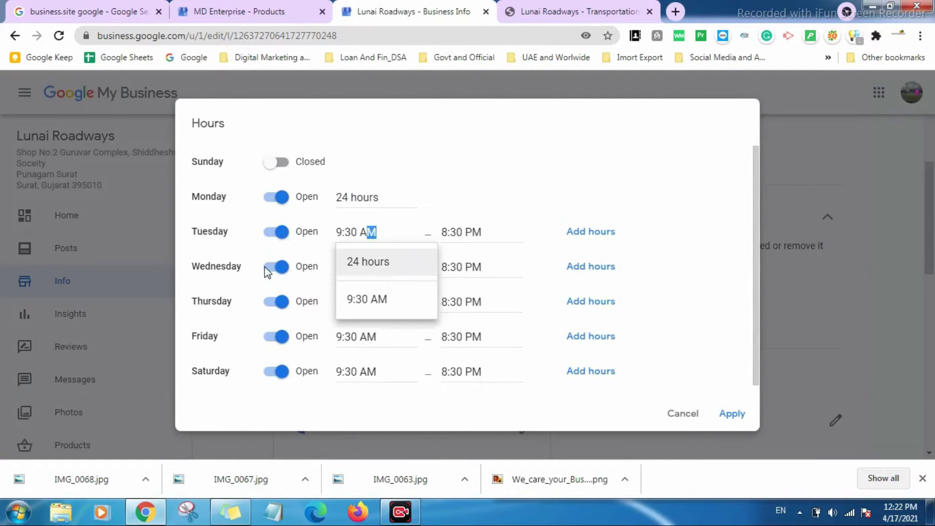
click(369, 262)
drag(377, 267, 359, 266)
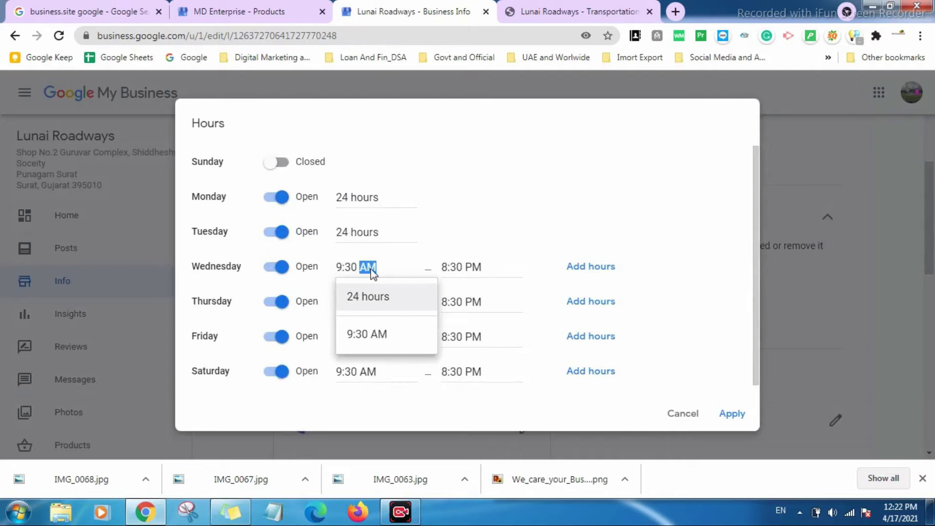
click(369, 296)
- Set the opening hours for Thursday, Friday and Saturday to 24 hours and apply the new schedule
click(354, 302)
click(367, 331)
click(357, 337)
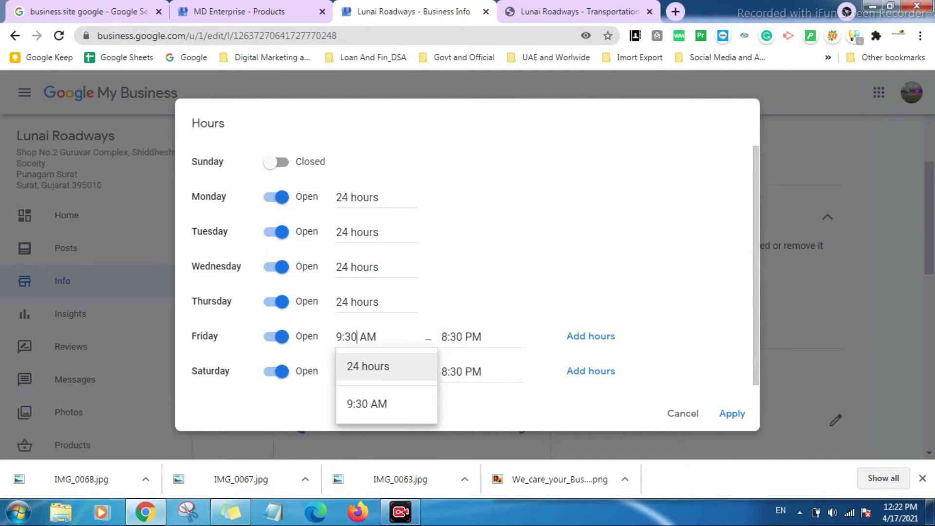
key(Return)
key(Return)
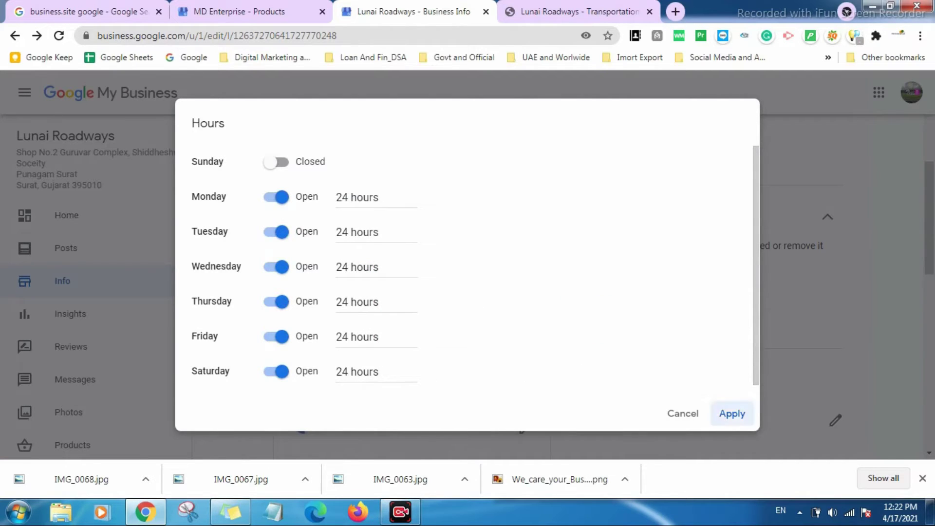
key(Return)
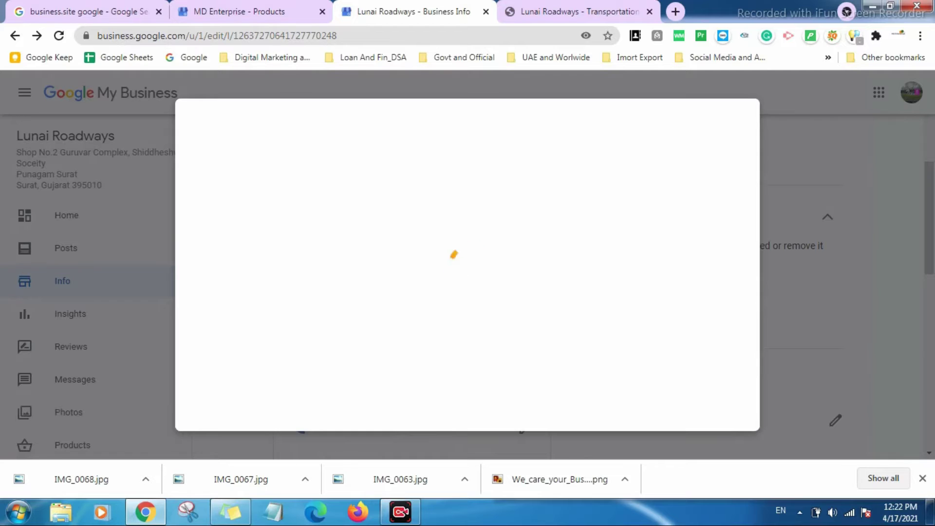
- Try to replace the business website link with "lunairoadways"
scroll(271, 228, down, 5)
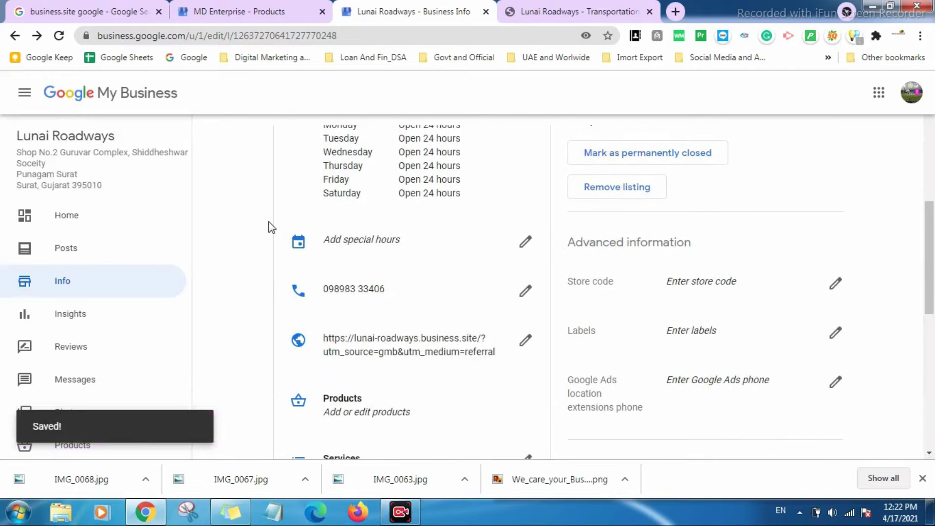
scroll(360, 278, down, 1)
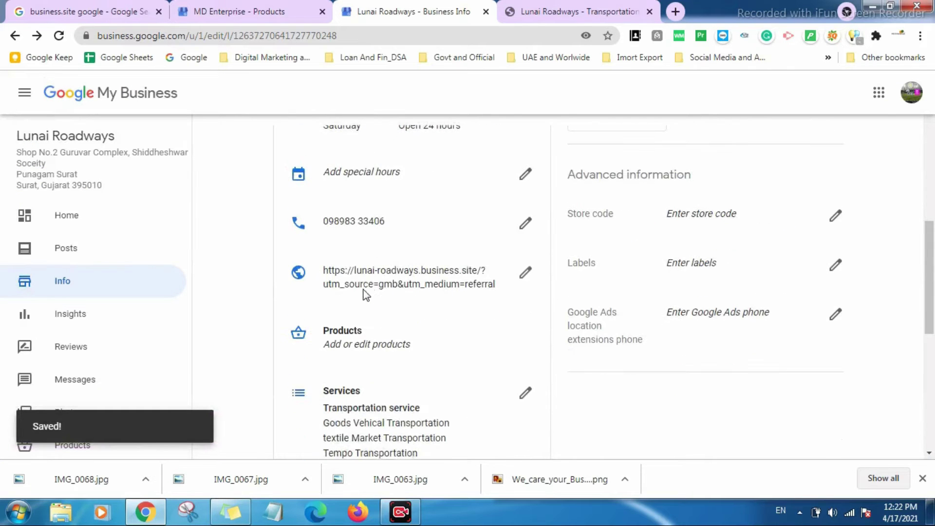
click(449, 300)
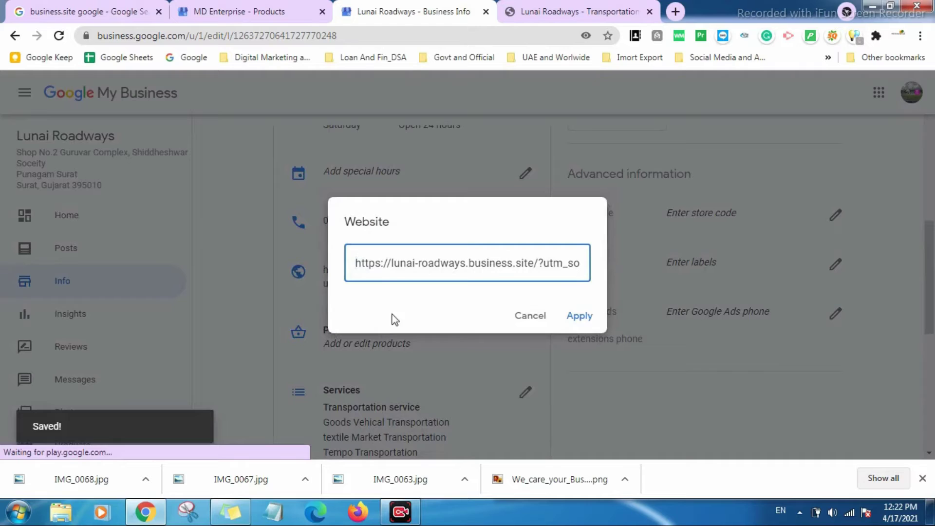
drag(454, 263, 586, 265)
click(539, 263)
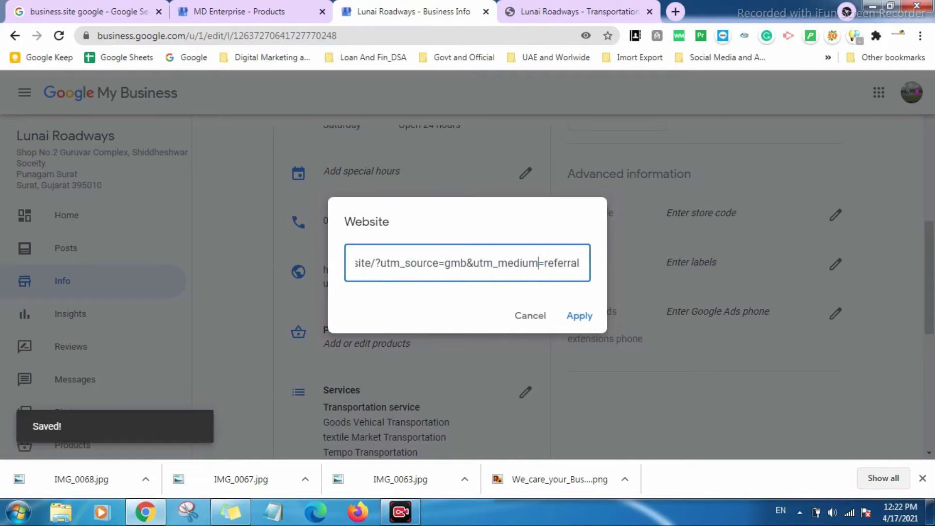
key(ctrl+a)
key(BackSpace)
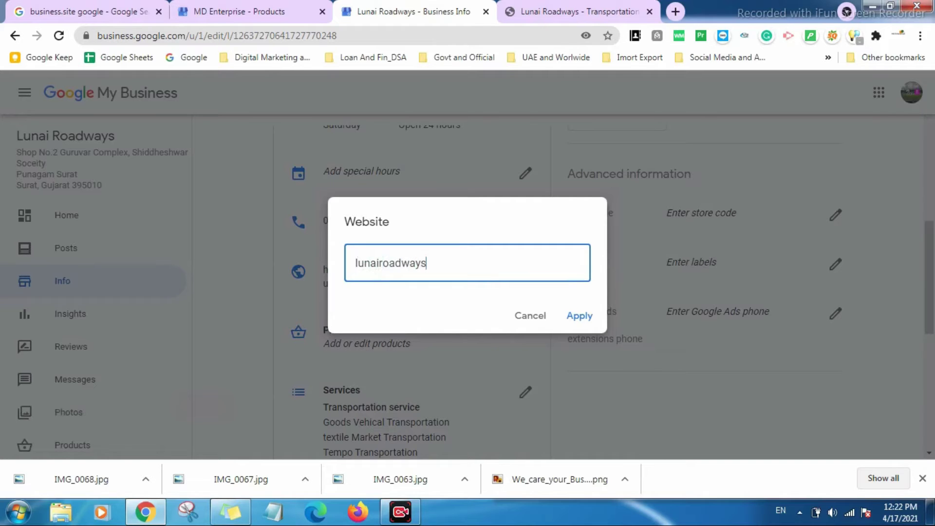
key(Return)
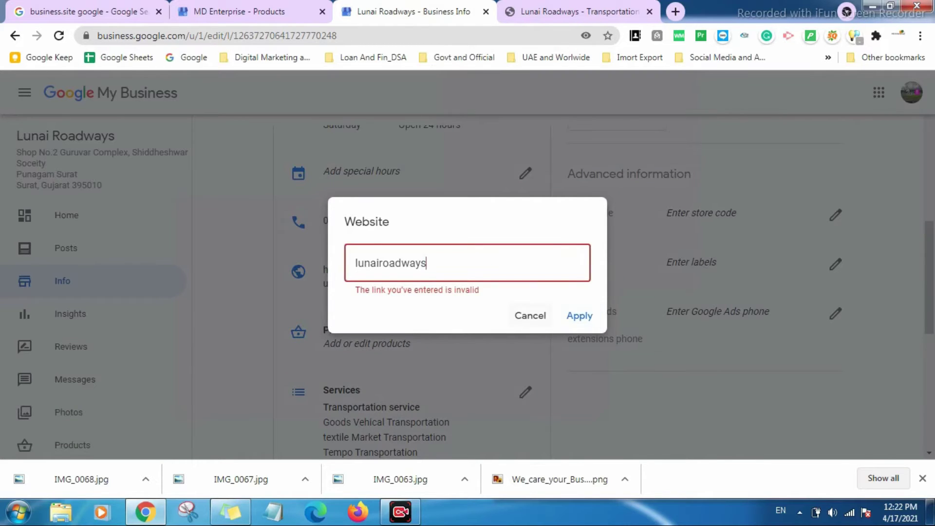
click(530, 315)
- Go to adding photos from the end of the business info and dismiss the introductory tip on posting media
scroll(438, 404, down, 1)
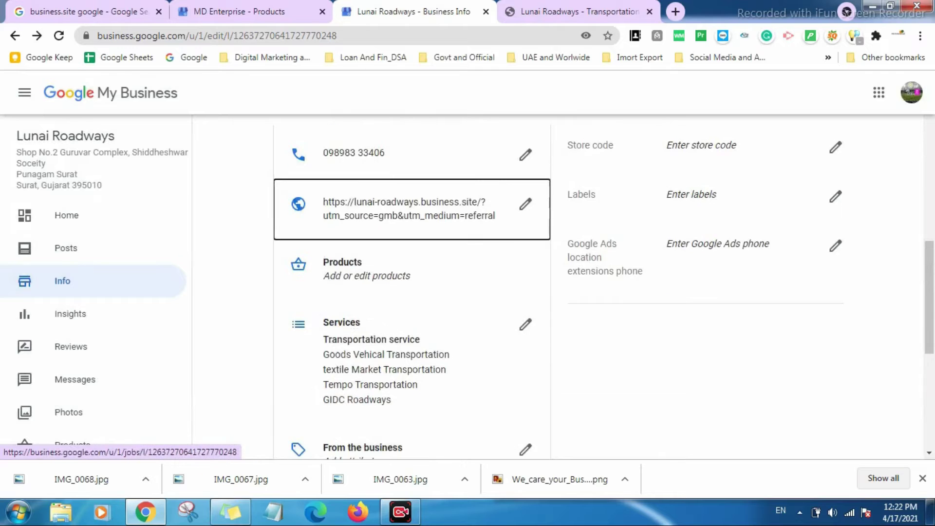
scroll(341, 302, down, 7)
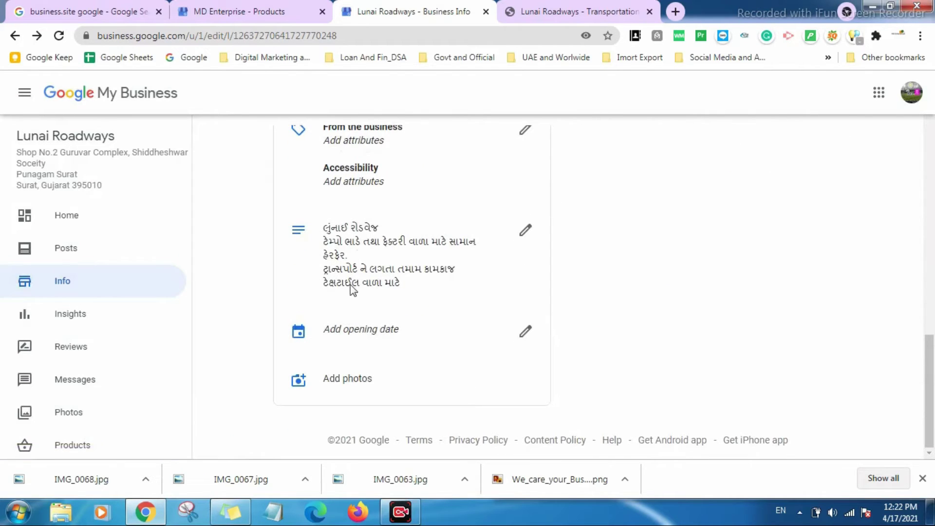
click(365, 380)
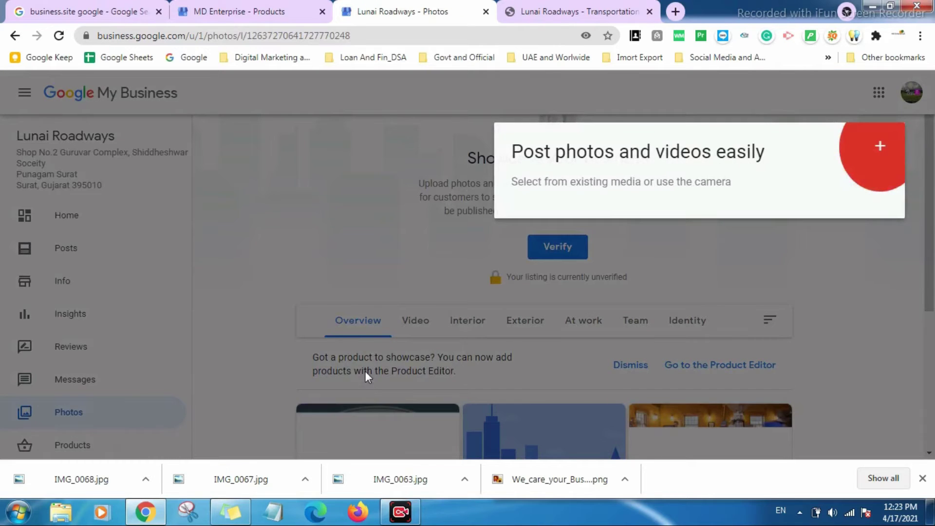
click(364, 370)
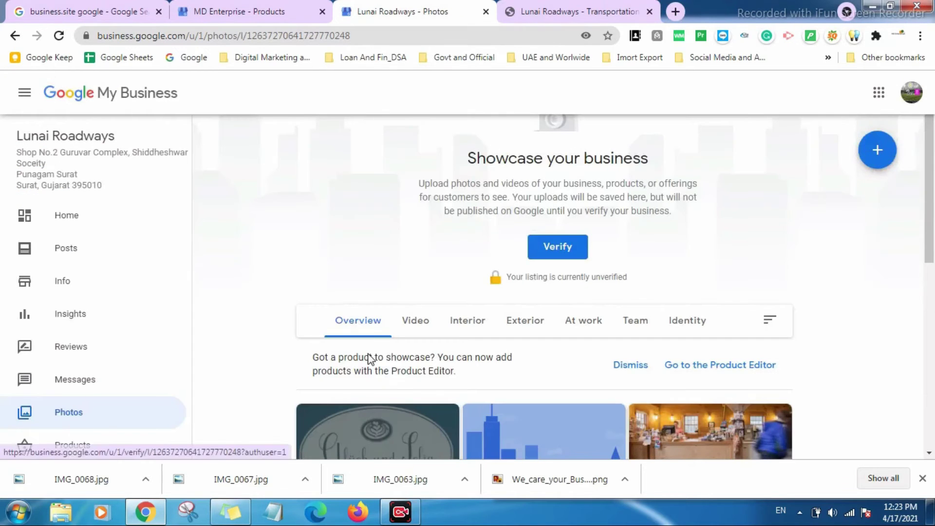
- Choose the Desktop image We_care_your_Business_-_Copy-removebg-preview.png as the business logo photo
scroll(544, 292, down, 2)
scroll(543, 292, up, 1)
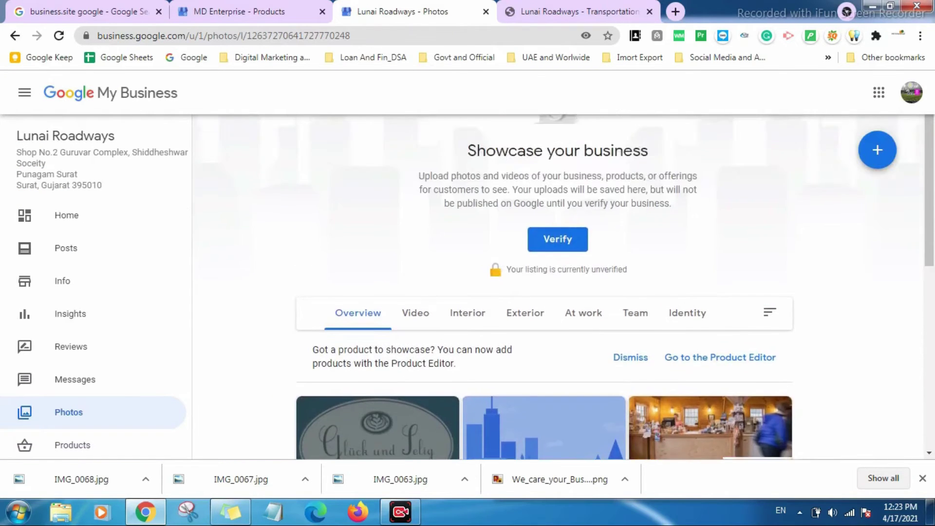
scroll(544, 293, down, 4)
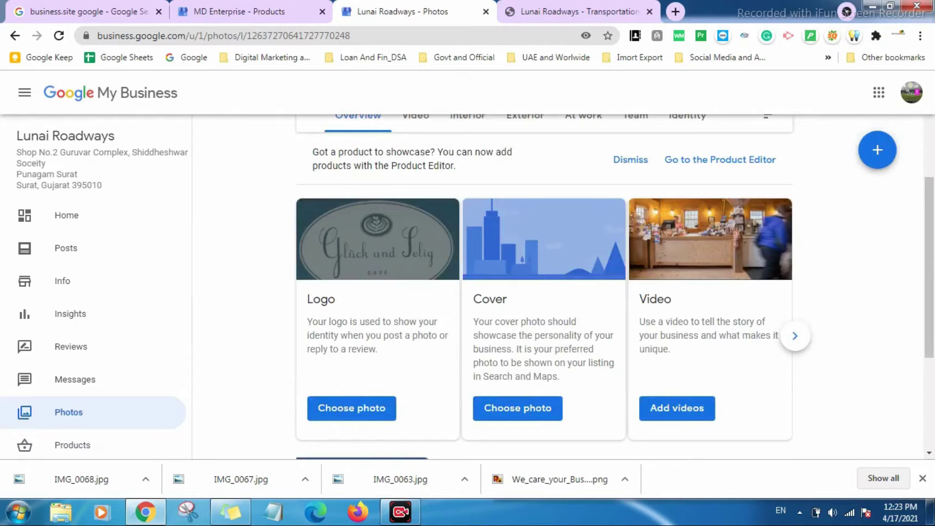
click(351, 408)
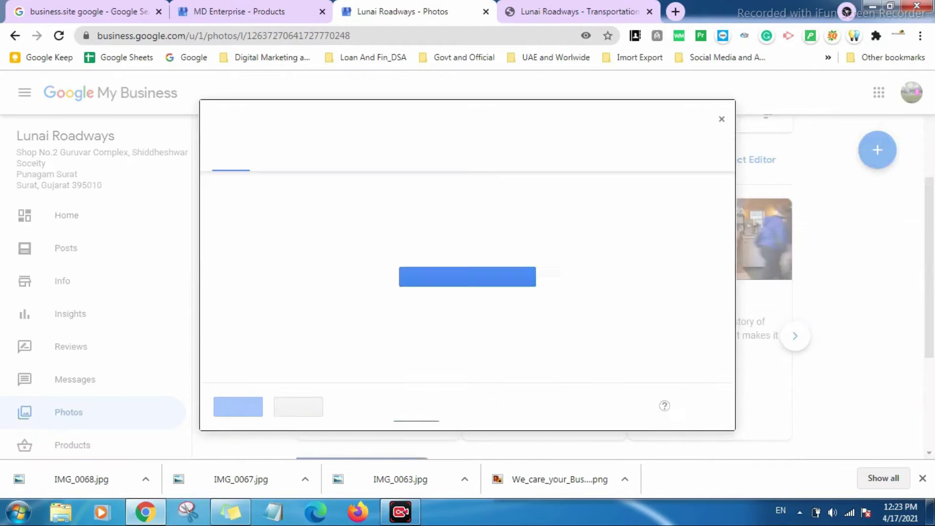
click(467, 300)
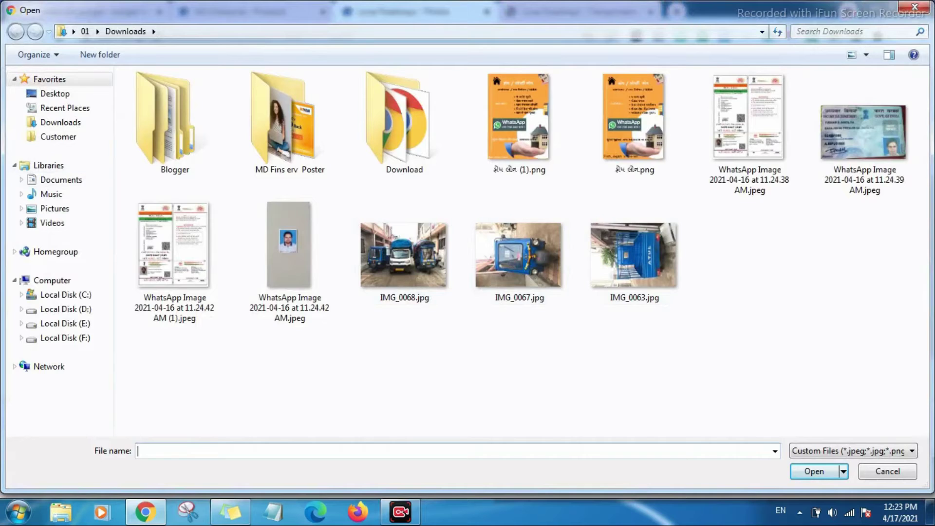
click(55, 93)
double_click(184, 136)
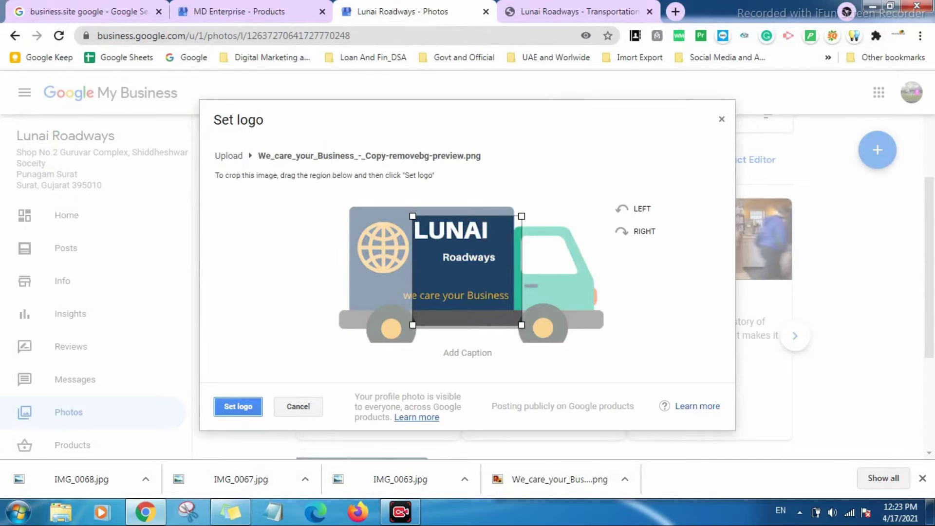
- Enlarge and reposition the crop region over the truck's "LUNAI Roadways" lettering and set it as the logo
drag(422, 279, 358, 268)
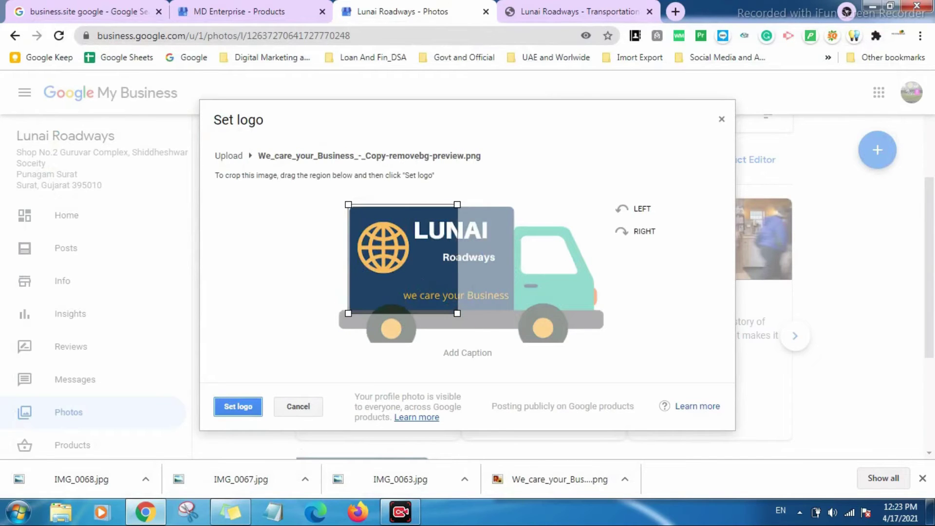
drag(457, 314, 488, 343)
drag(417, 274, 445, 268)
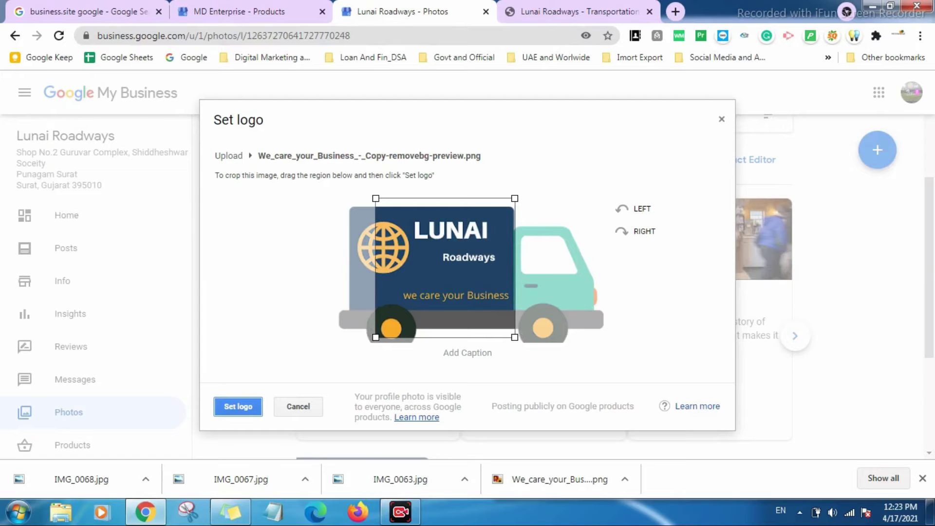
click(237, 406)
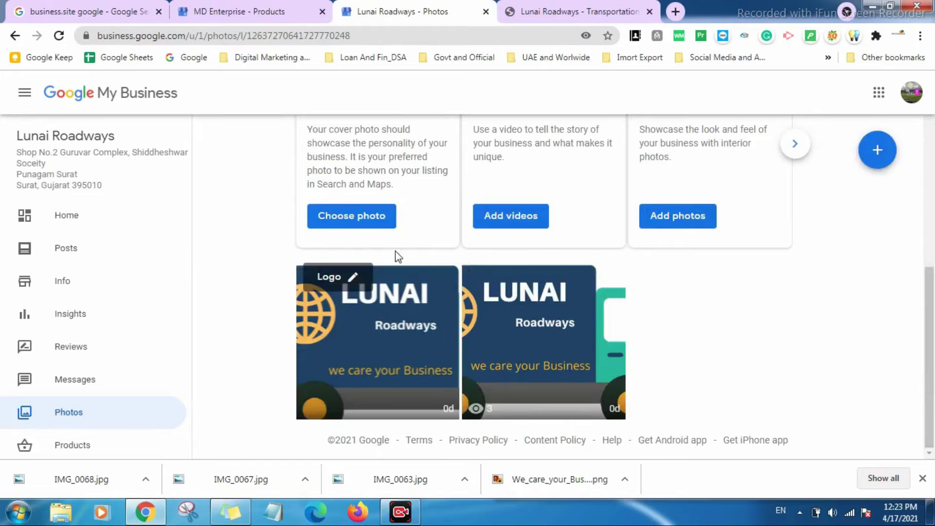
- Add IMG_0068.jpg from the Downloads folder as an interior photo of the business
scroll(388, 252, up, 1)
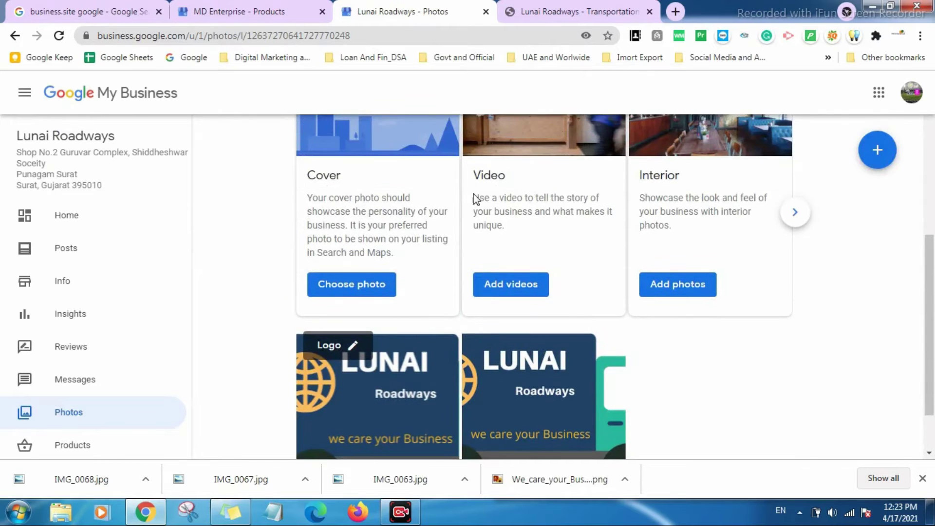
click(682, 273)
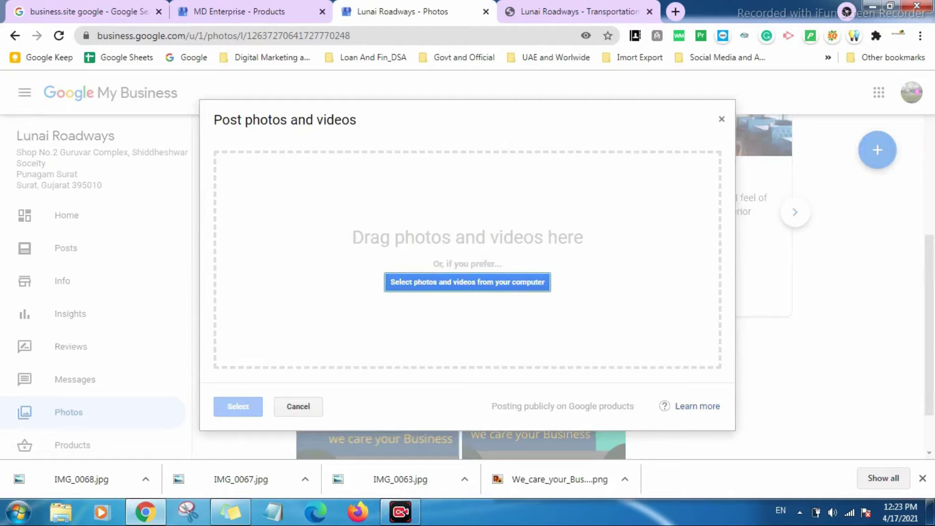
click(466, 281)
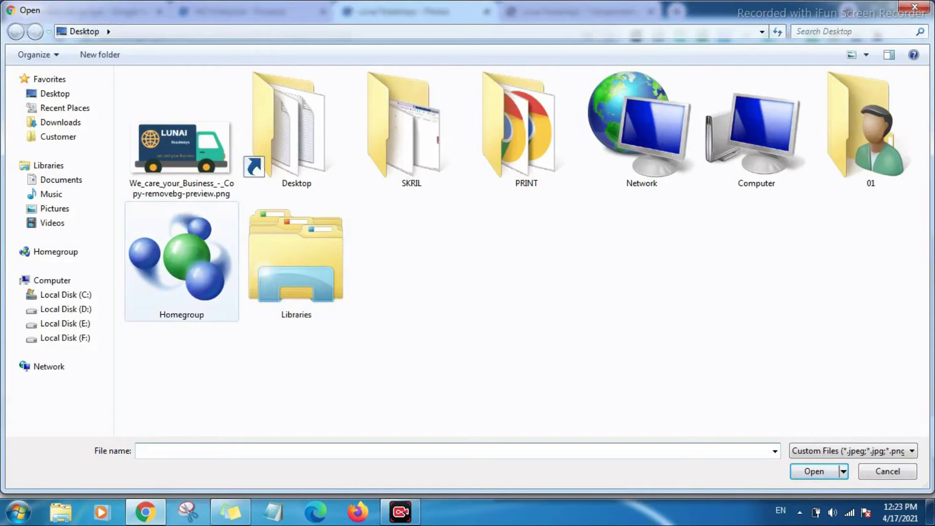
click(58, 137)
click(60, 123)
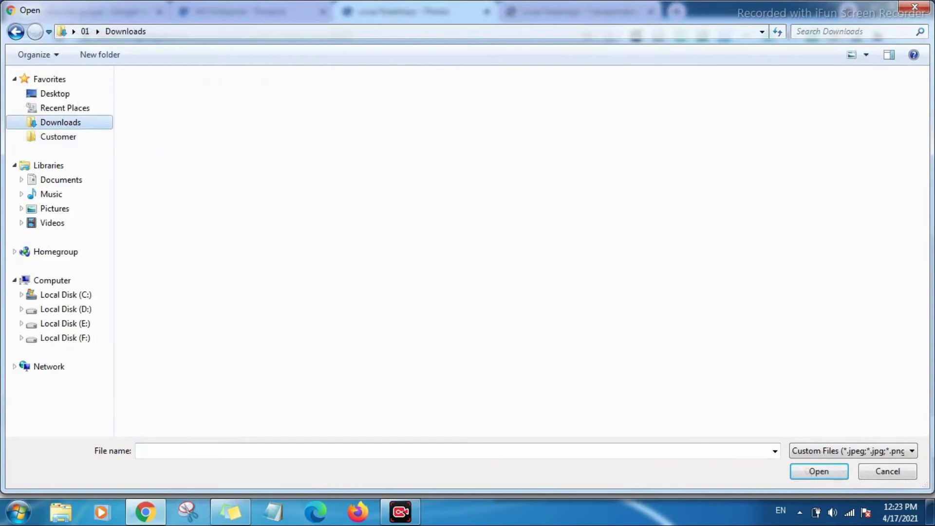
double_click(403, 255)
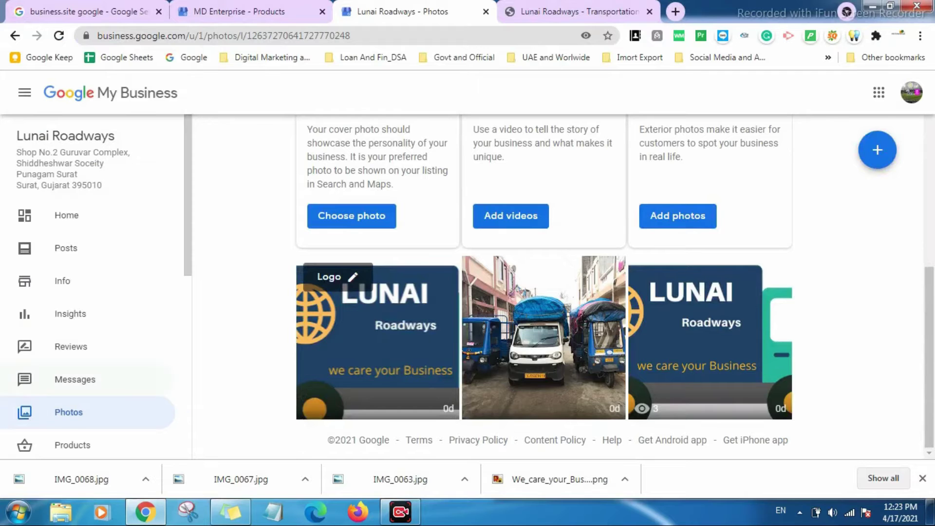
- Go to the business's products and open the form for adding a first product
scroll(96, 286, down, 3)
click(70, 210)
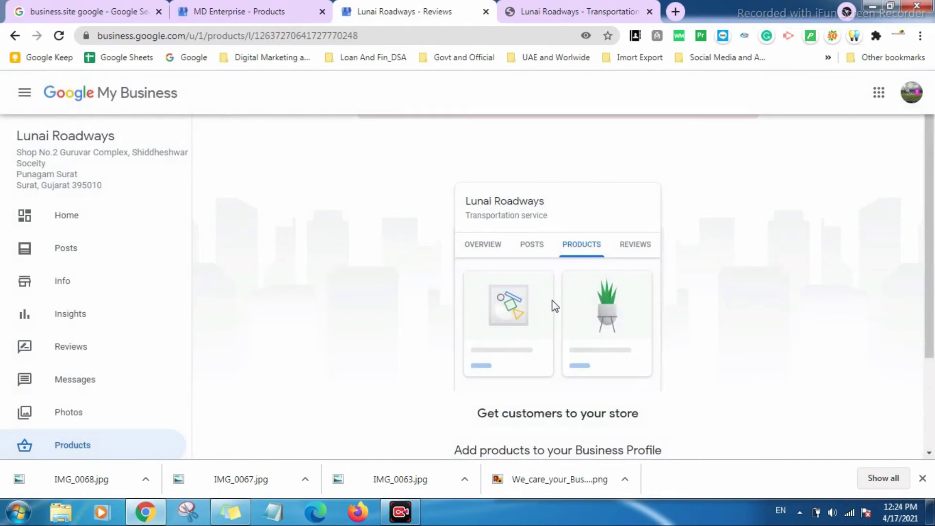
scroll(551, 312, down, 3)
scroll(97, 400, down, 1)
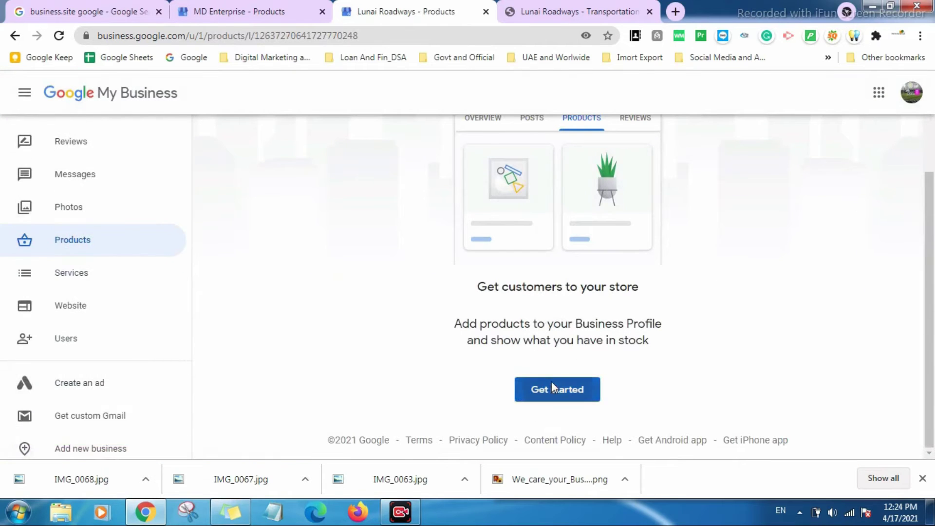
click(551, 384)
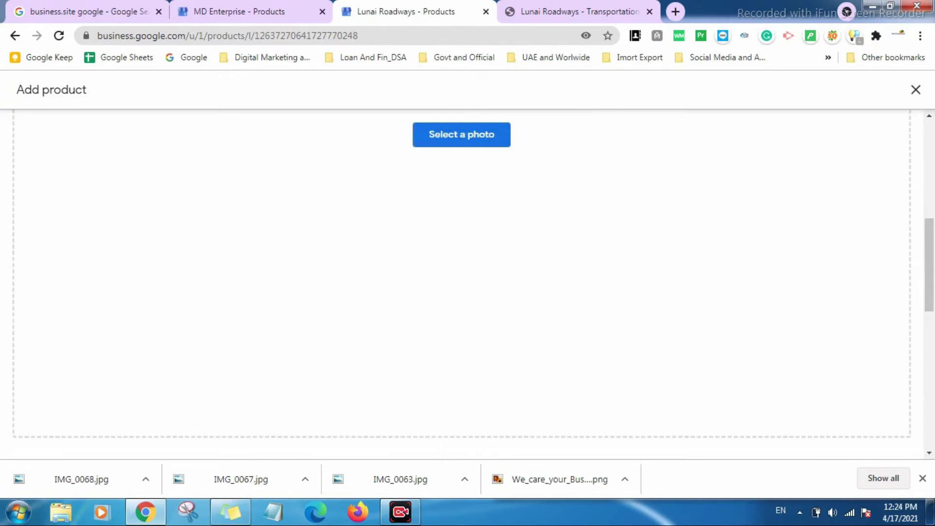
- Examine the new product form's photo, name, category, price, description and button fields, and close it without saving
scroll(461, 283, down, 10)
scroll(462, 282, down, 1)
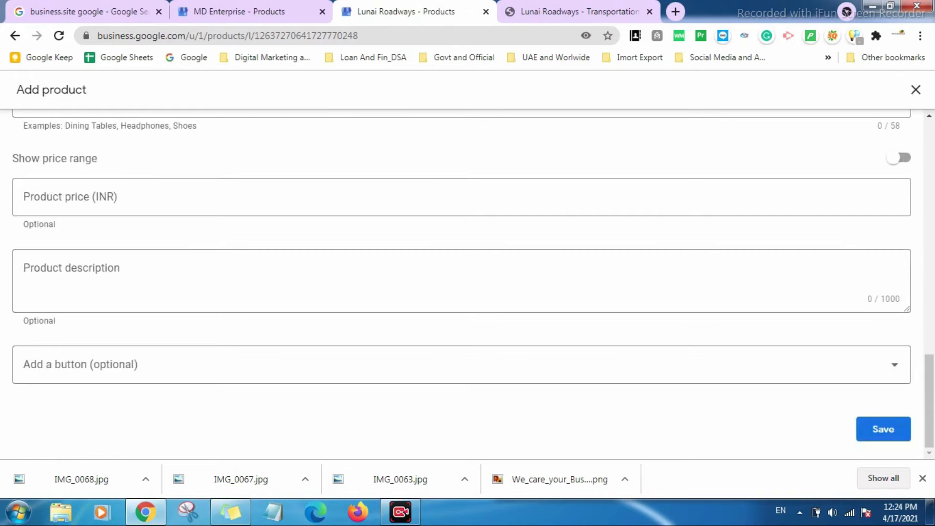
scroll(399, 399, up, 2)
scroll(296, 287, up, 1)
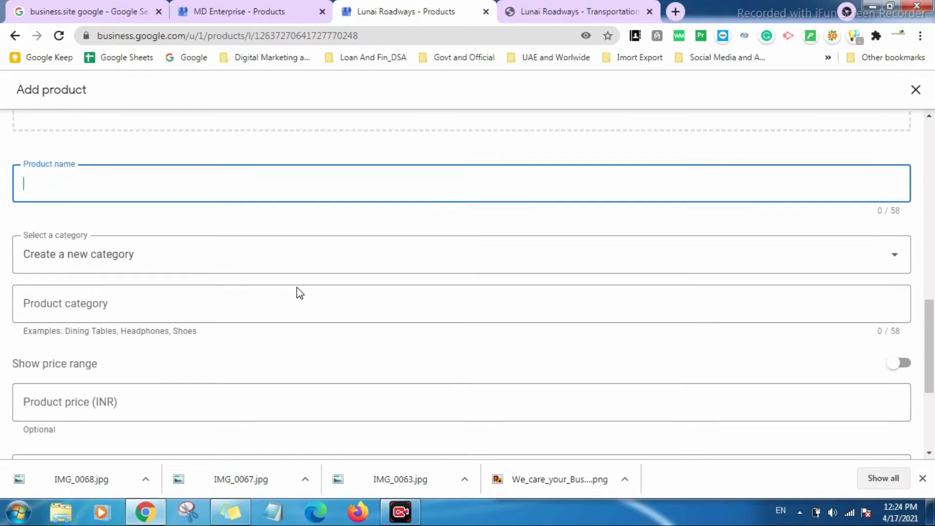
key(Tab)
click(206, 250)
click(189, 290)
scroll(148, 356, up, 8)
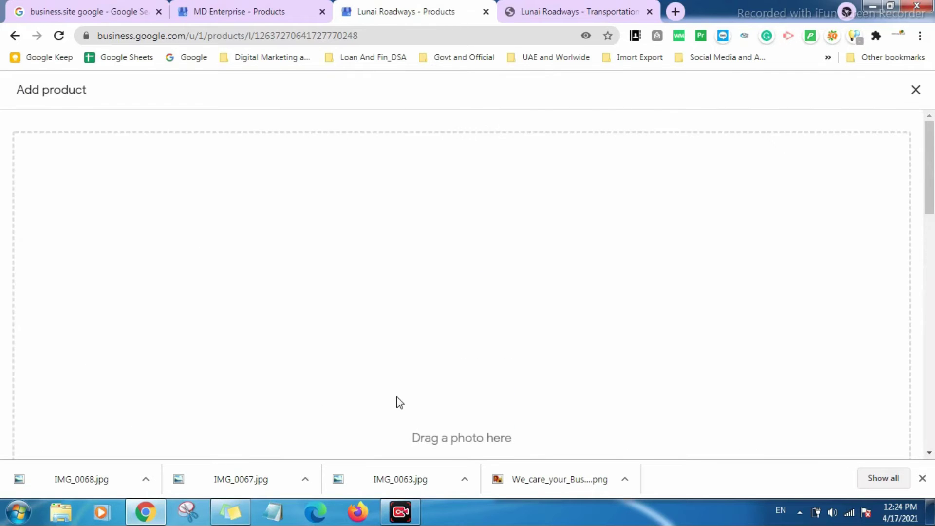
click(915, 90)
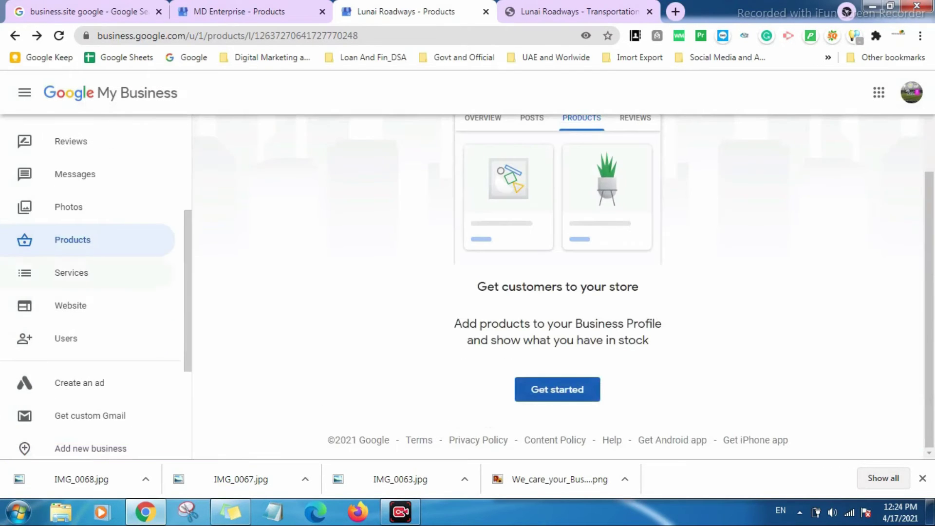
- Go to the business website editor, dismiss the welcome message and open its additional settings
click(71, 305)
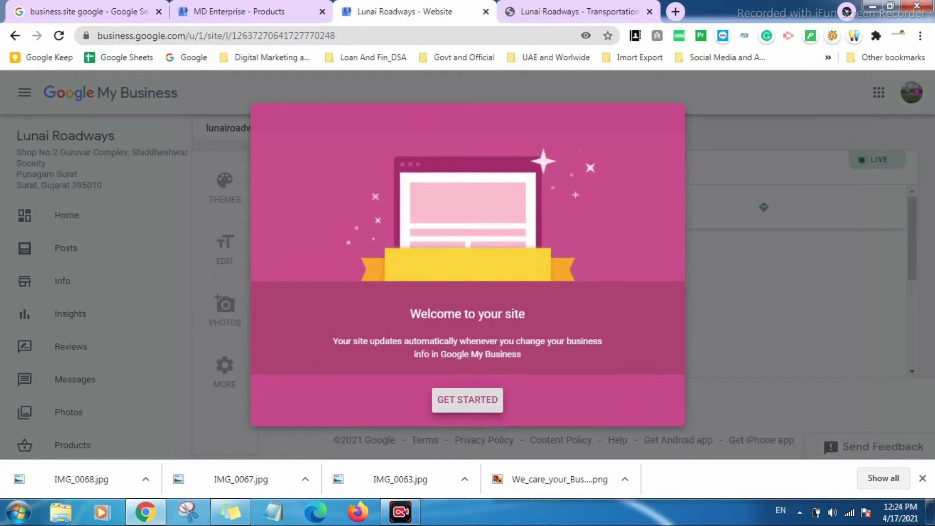
click(467, 399)
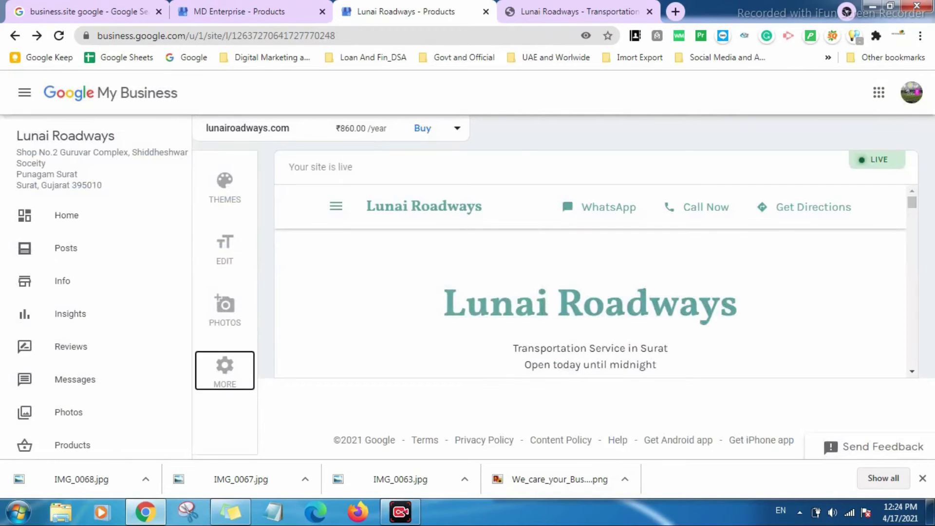
click(225, 374)
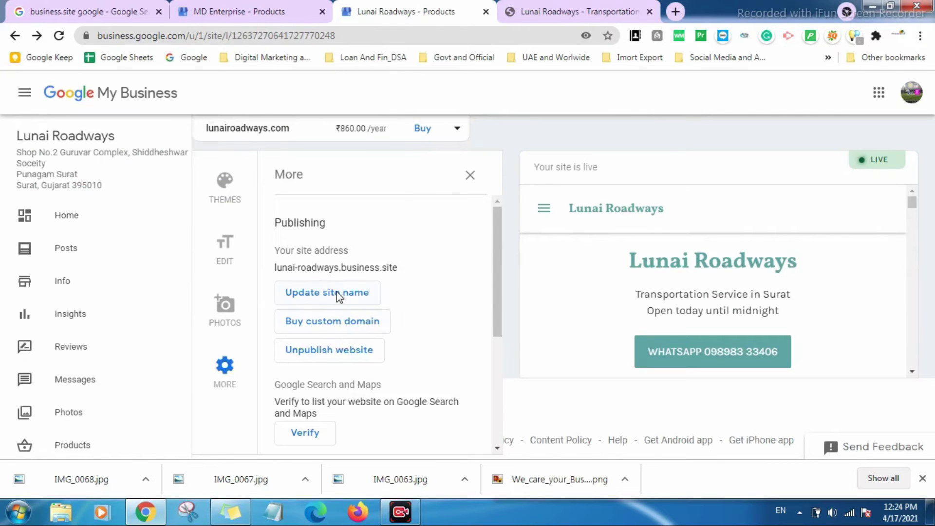
- Review the website's options for publishing, Google Search and Maps verification, getting customers and site language
scroll(380, 324, down, 2)
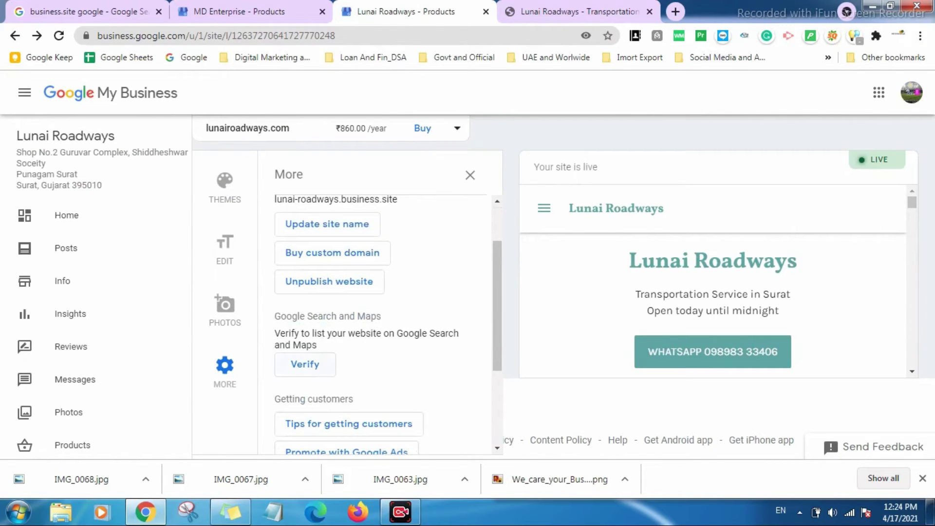
scroll(379, 324, down, 2)
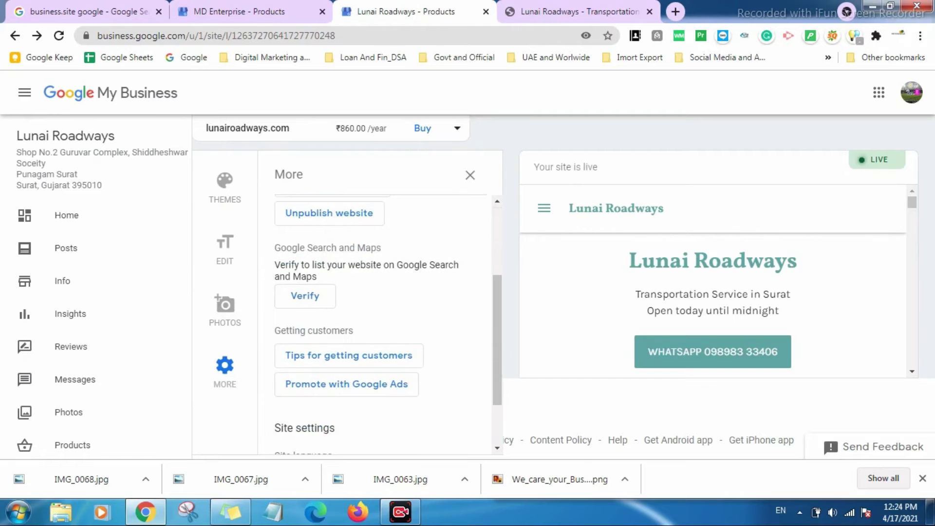
drag(275, 264, 317, 277)
scroll(380, 324, down, 2)
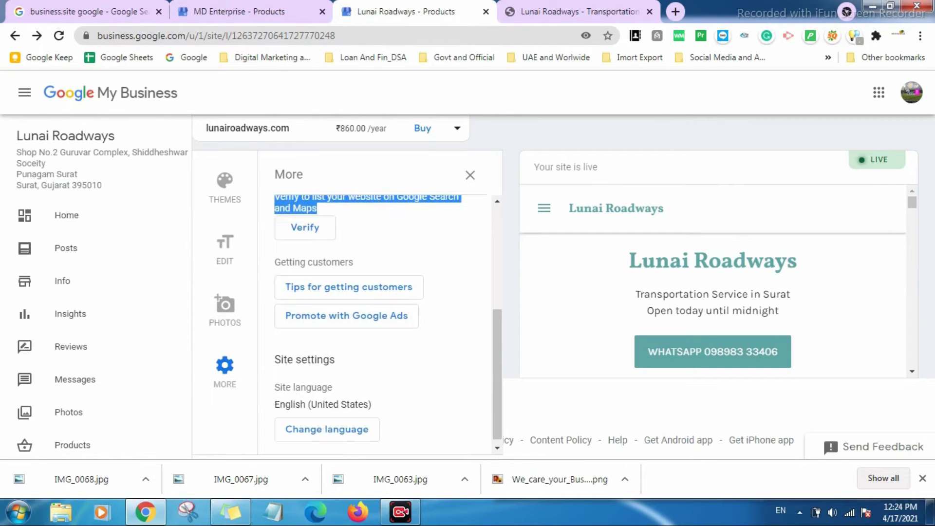
scroll(380, 324, up, 5)
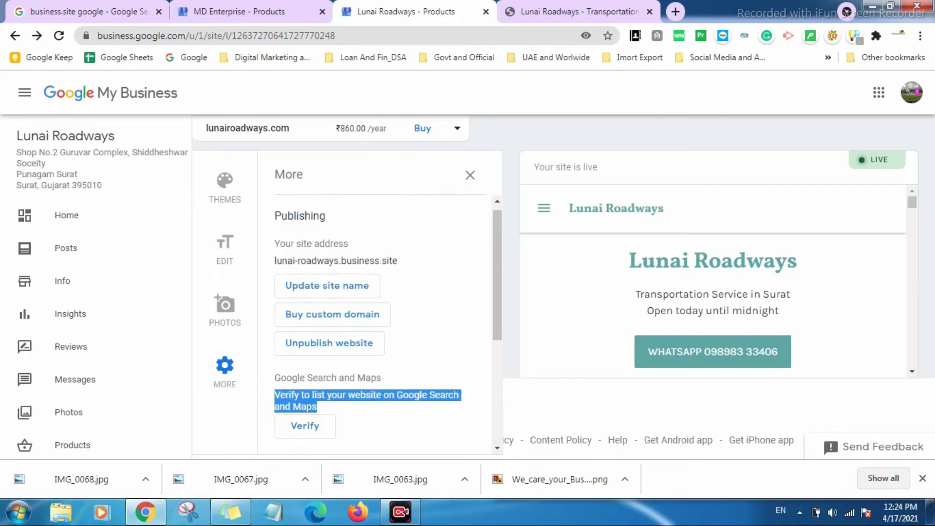
- Try to change the website's address to lunairoadways.business.site by removing the hyphen from its name
click(327, 285)
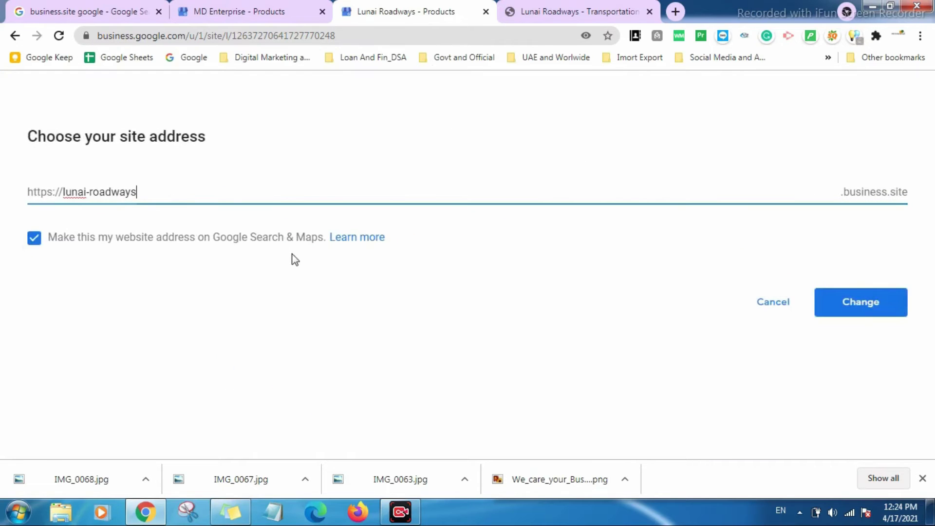
drag(65, 192, 163, 197)
click(92, 192)
key(BackSpace)
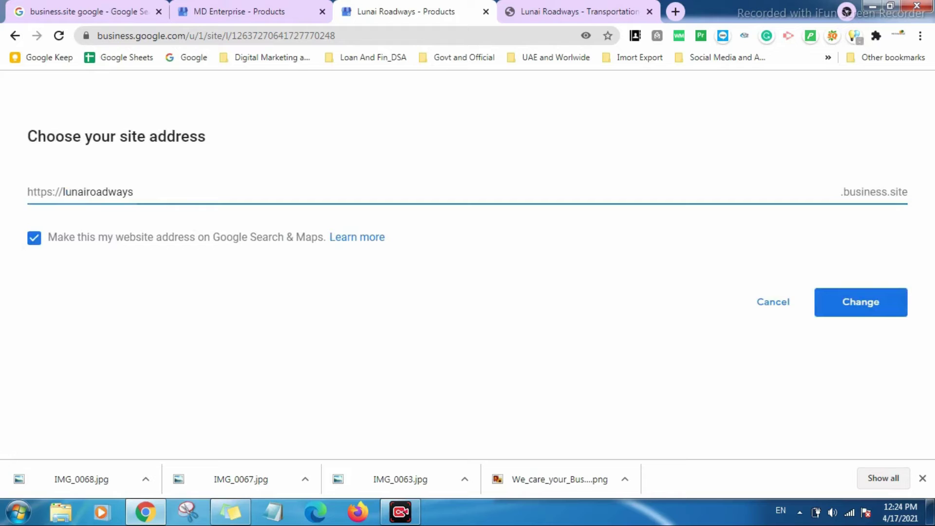
key(Return)
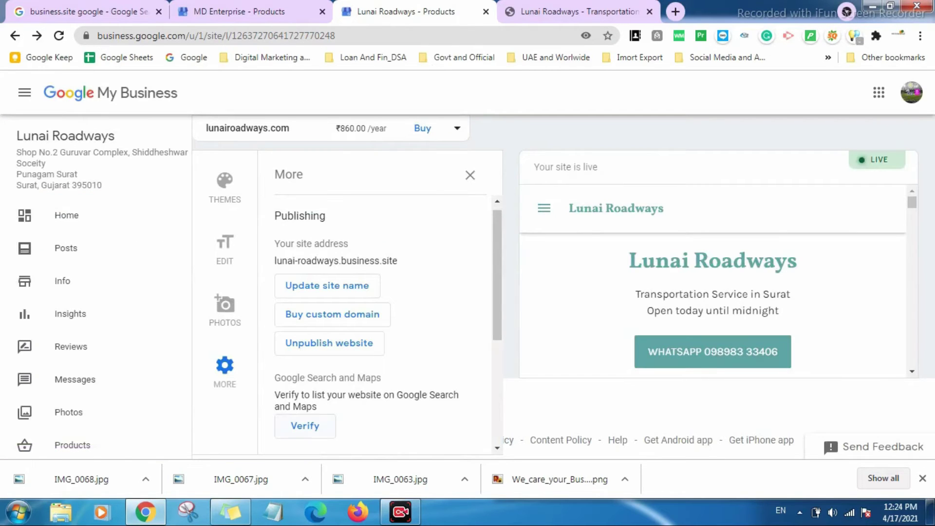
scroll(341, 311, down, 4)
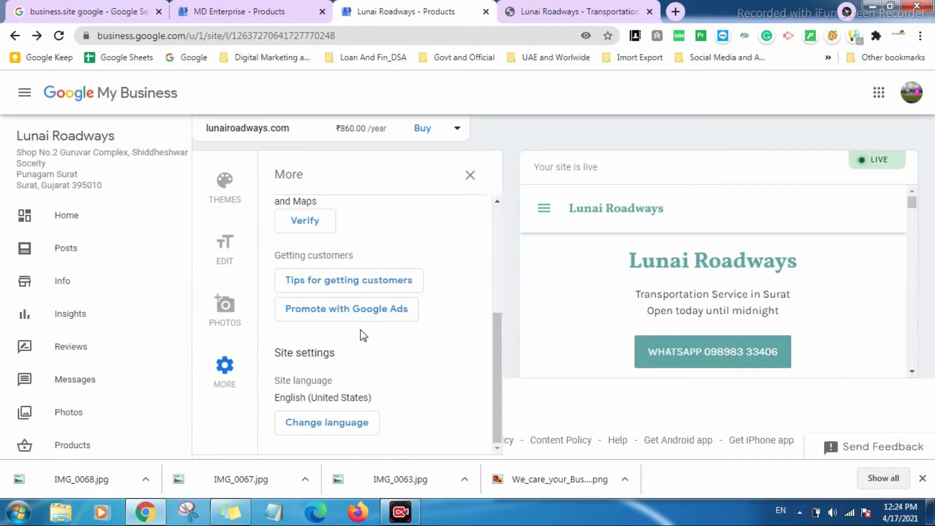
scroll(97, 292, down, 5)
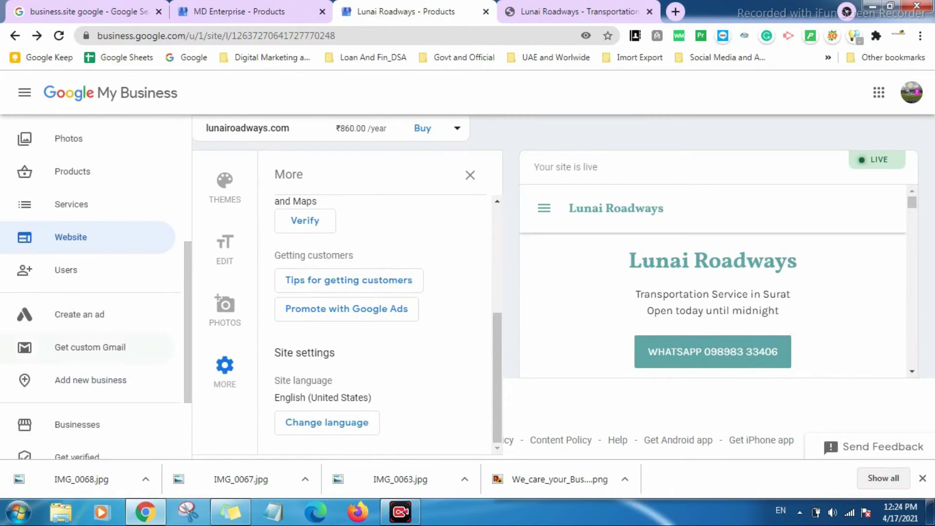
scroll(341, 311, up, 3)
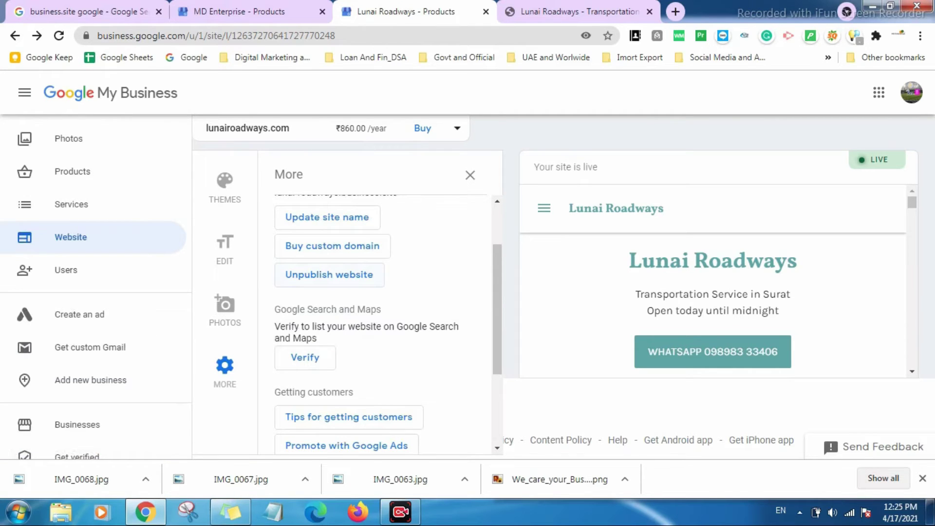
scroll(97, 355, down, 2)
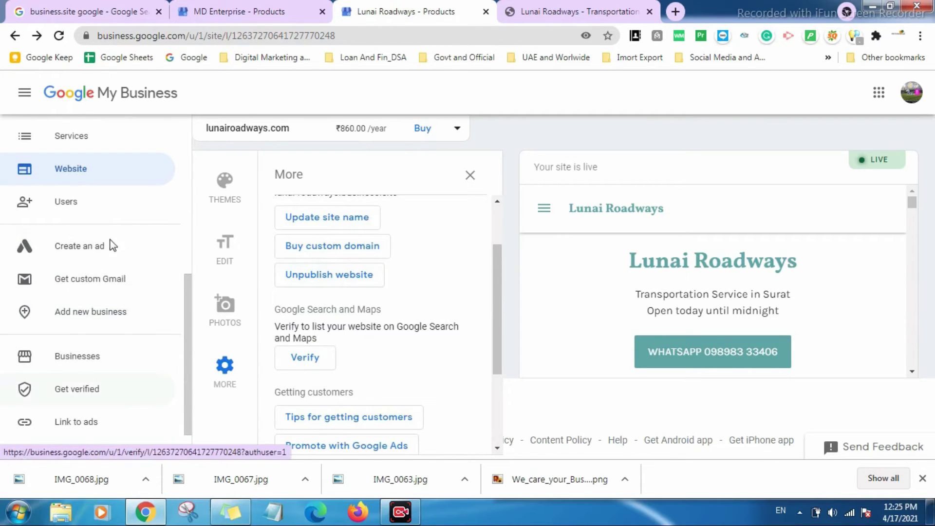
scroll(109, 239, up, 5)
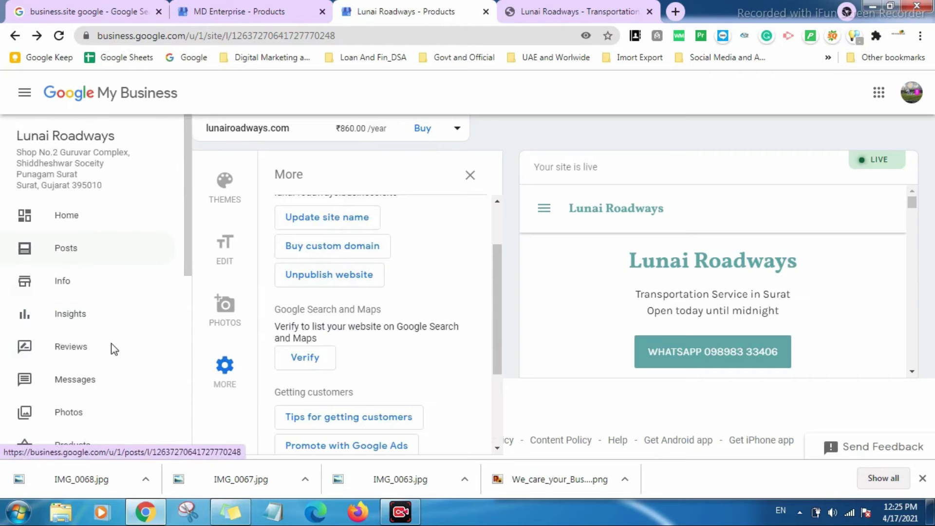
- Go to the business dashboard and check the pending verification notice
click(83, 215)
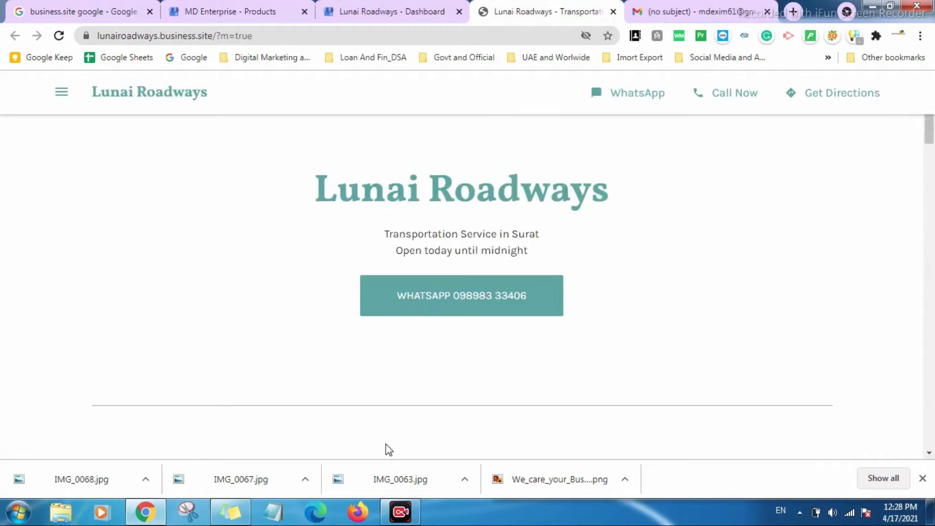
scroll(386, 443, down, 10)
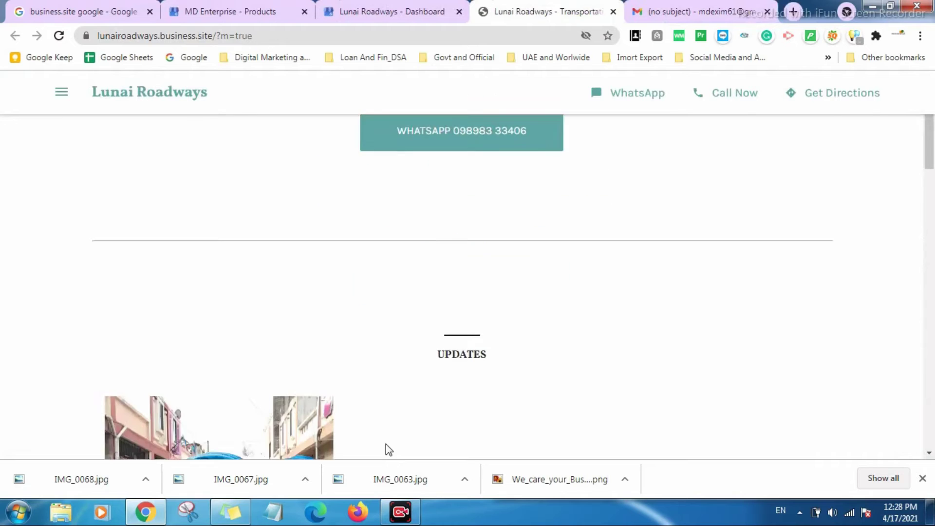
- Review the published website's updates, gallery, contact details and business hours, and try its WhatsApp link
scroll(500, 492, down, 15)
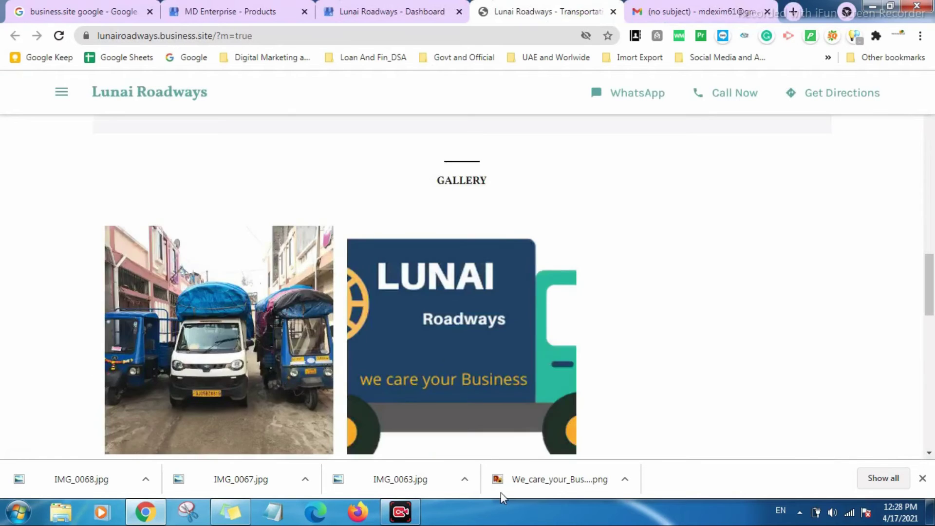
scroll(492, 459, down, 4)
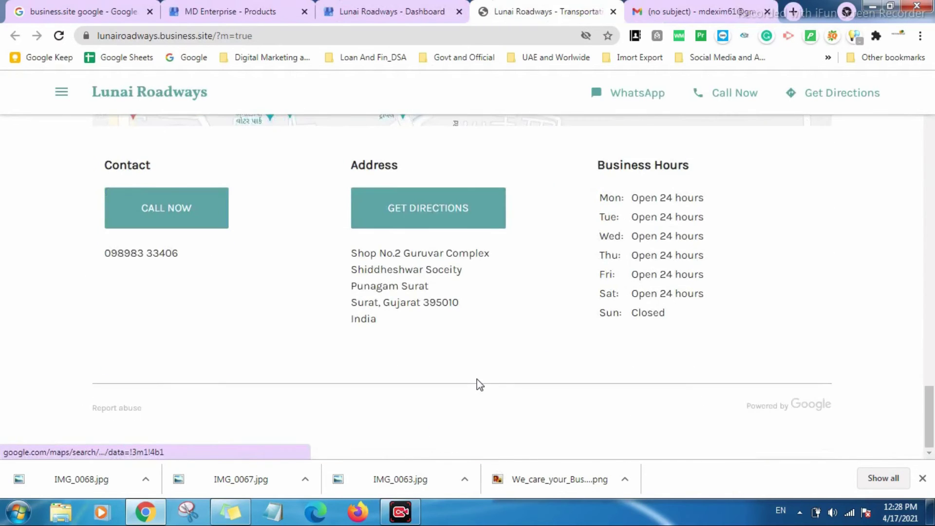
scroll(477, 378, up, 8)
scroll(477, 378, up, 15)
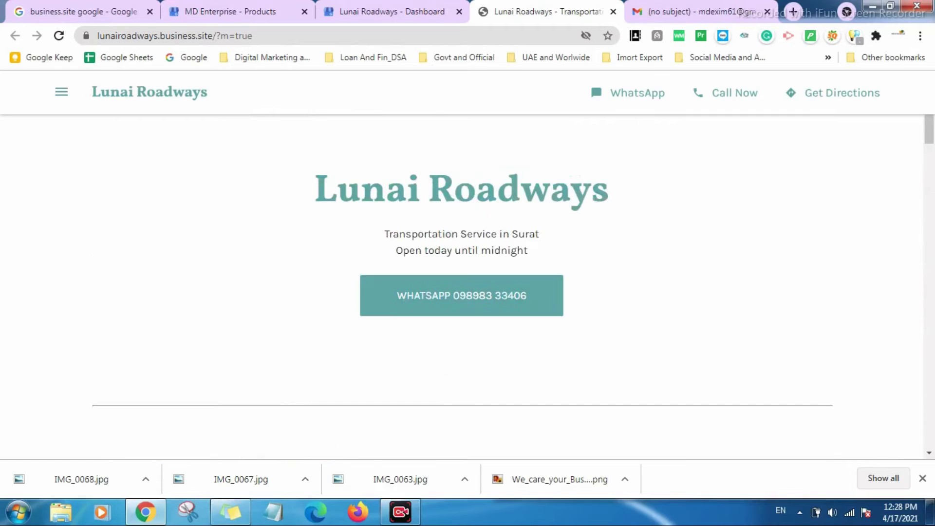
click(627, 93)
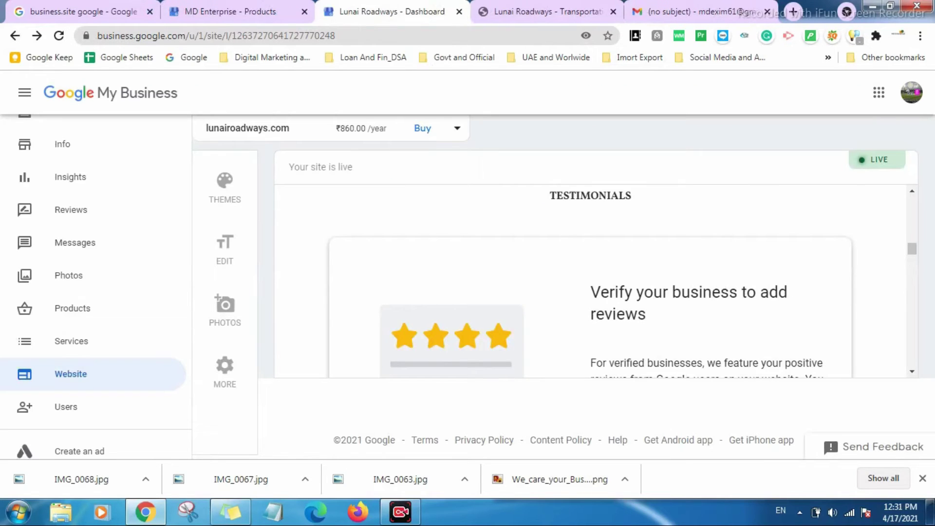
- Examine the notice about verifying the business to add reviews in the website editor's preview
scroll(481, 398, down, 1)
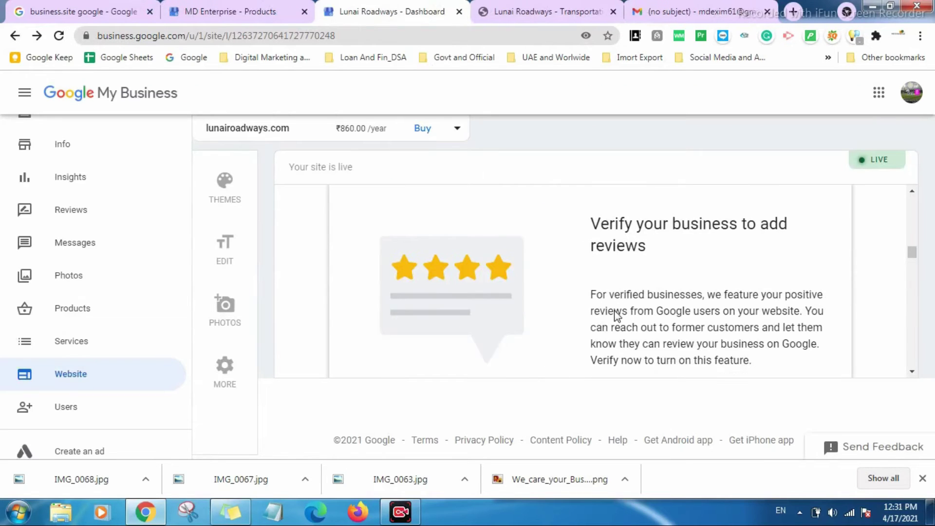
drag(599, 224, 655, 248)
click(655, 249)
scroll(654, 263, down, 2)
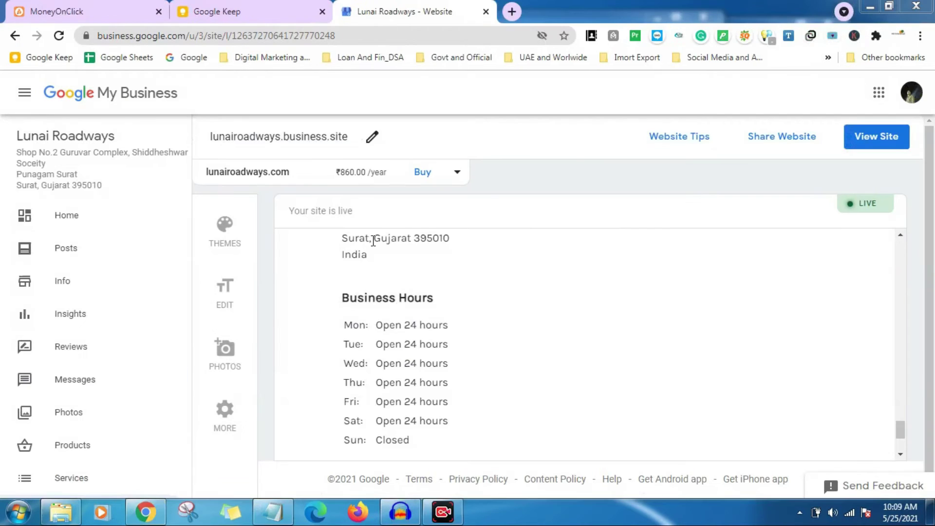
- Review the contact and testimonials sections in the website editor's preview
scroll(323, 302, up, 8)
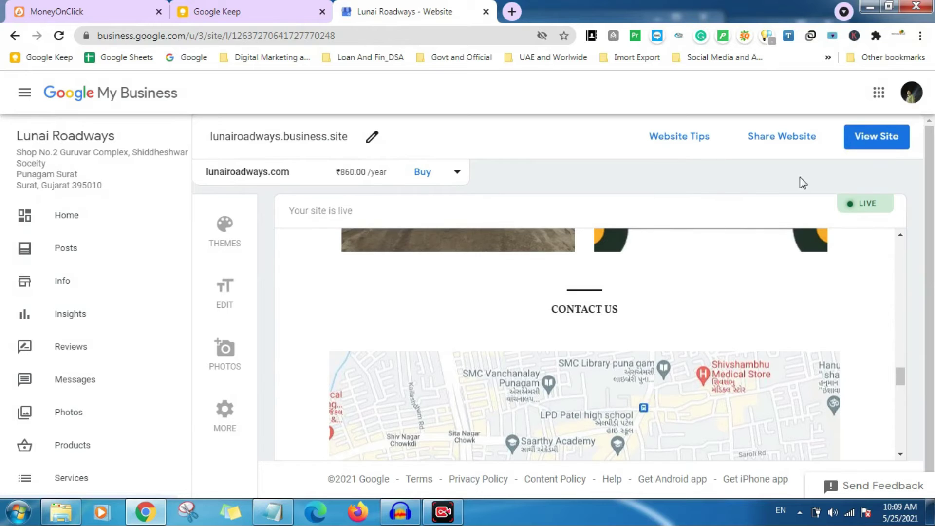
scroll(672, 306, down, 10)
scroll(579, 335, up, 10)
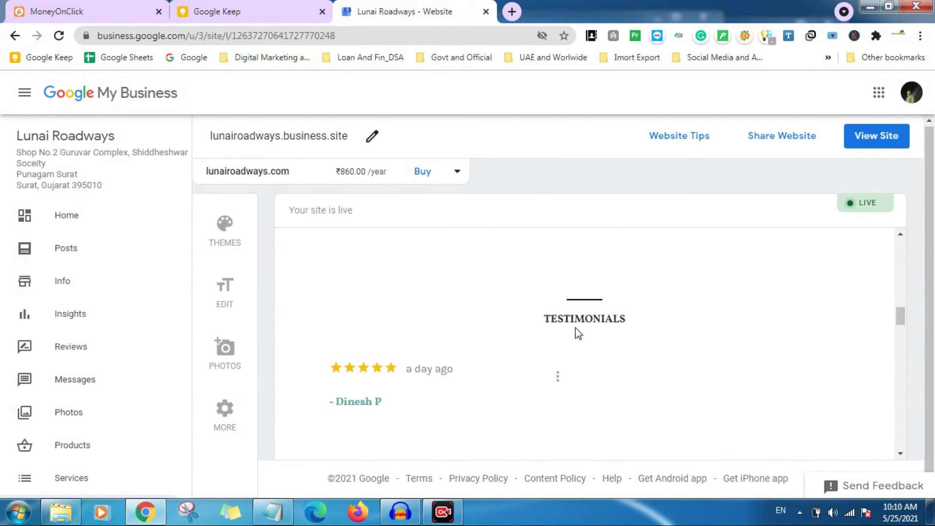
scroll(574, 328, up, 1)
drag(564, 387, 634, 396)
click(620, 398)
scroll(685, 281, down, 2)
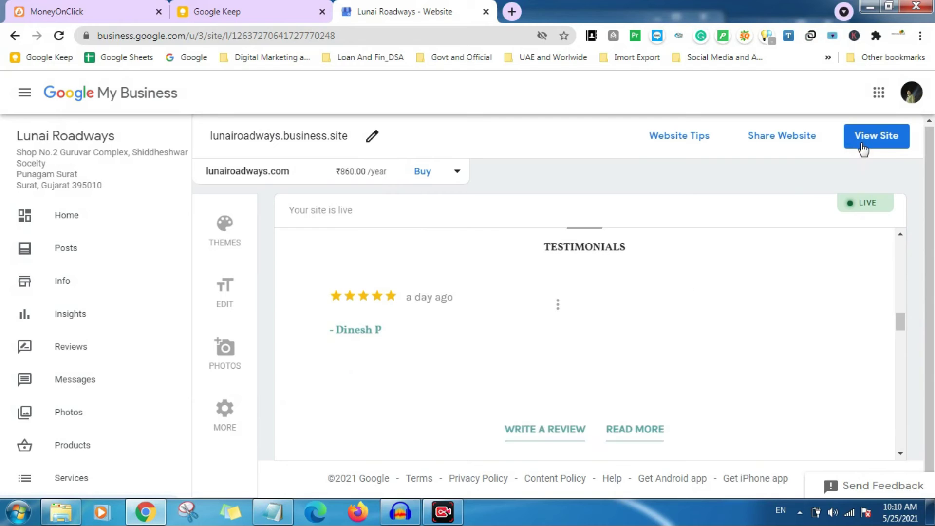
- View the published website, try the Call Now link in its header and return to the site
click(861, 147)
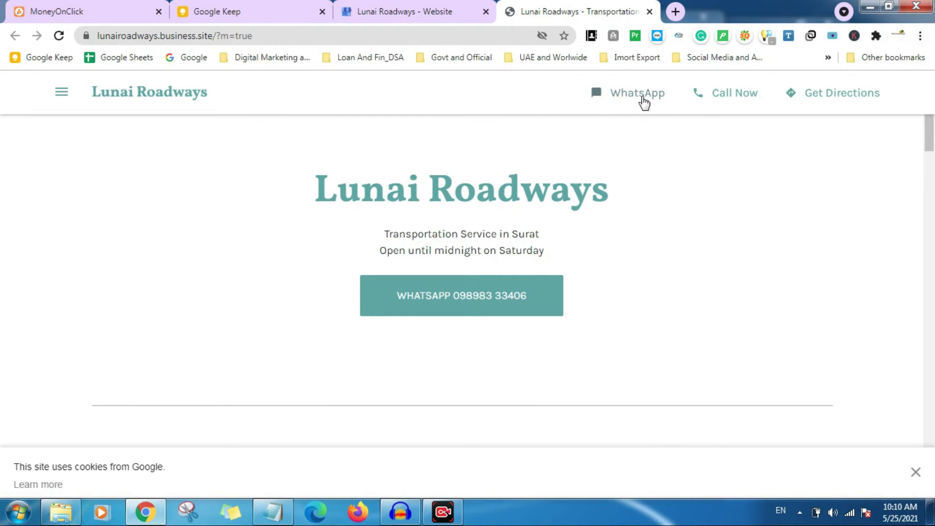
click(729, 97)
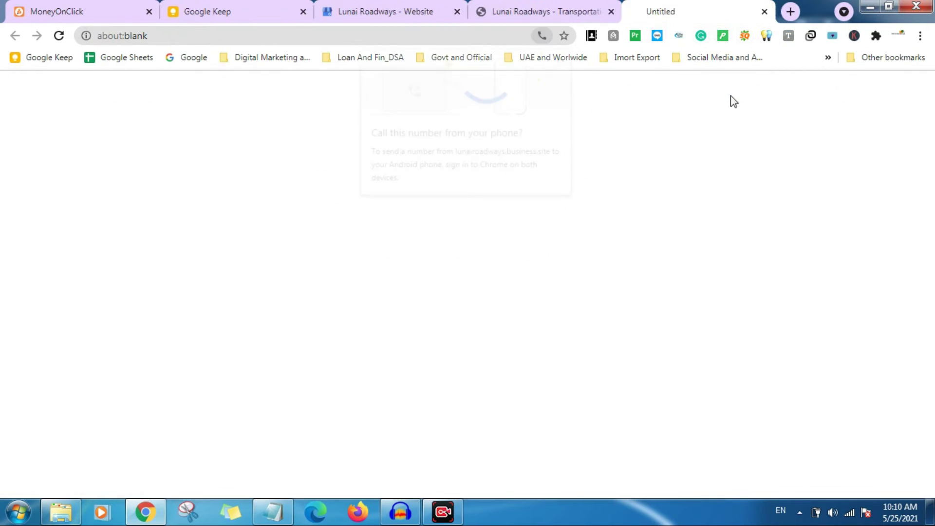
click(570, 57)
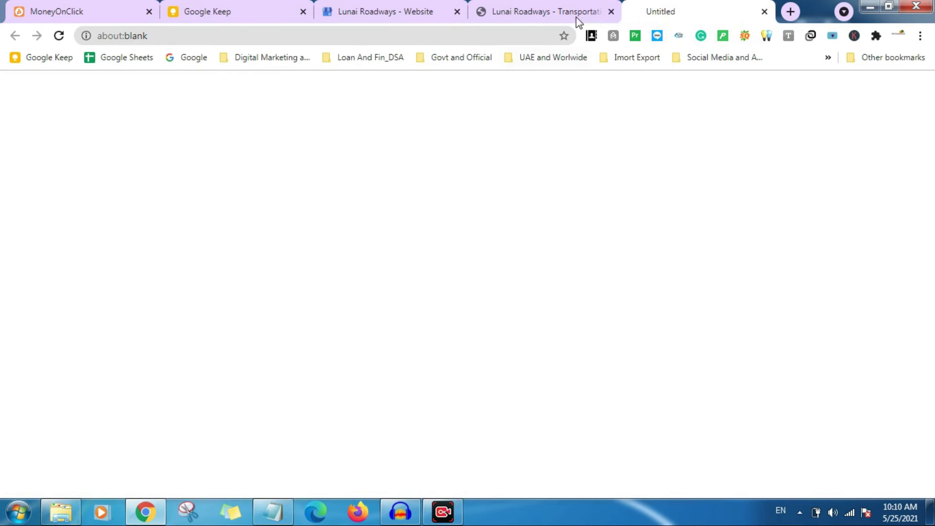
click(571, 3)
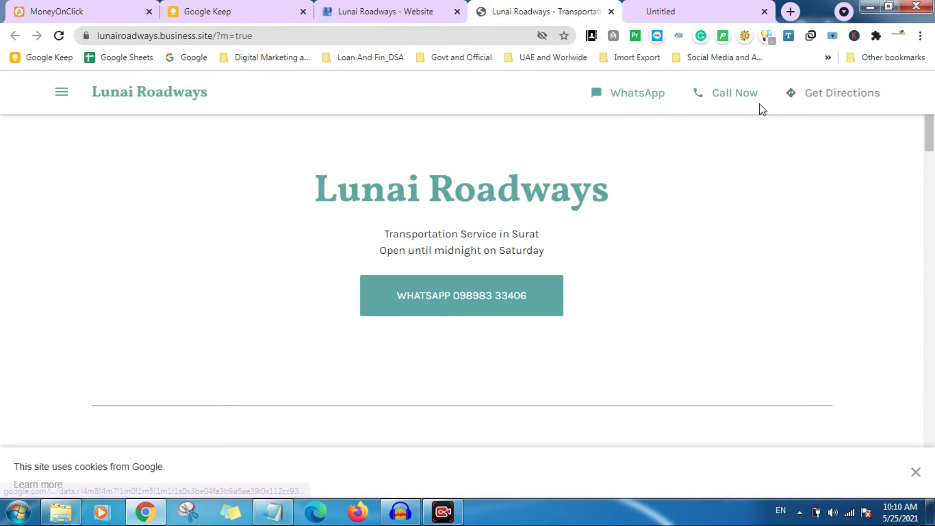
- Review the published site's post and customer testimonial, including the options available for the review
scroll(463, 322, down, 10)
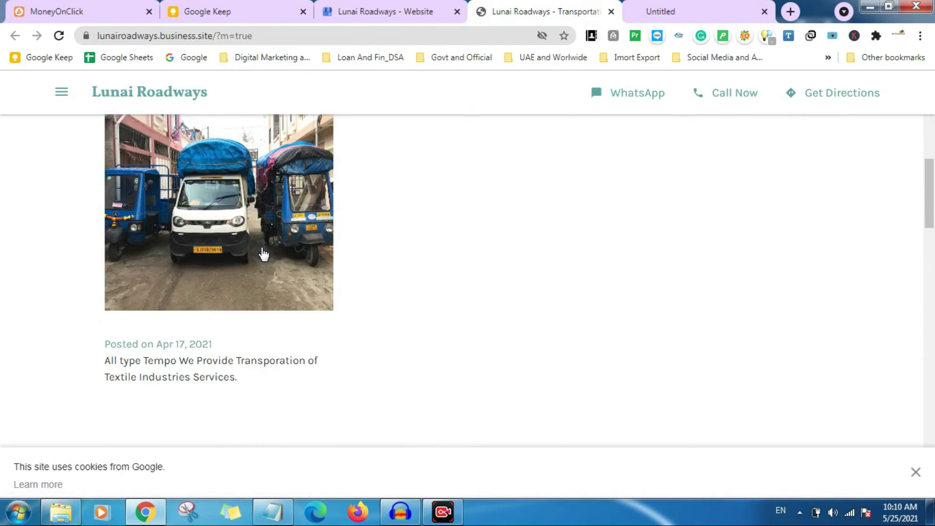
scroll(252, 291, down, 10)
scroll(283, 252, up, 1)
scroll(284, 252, up, 3)
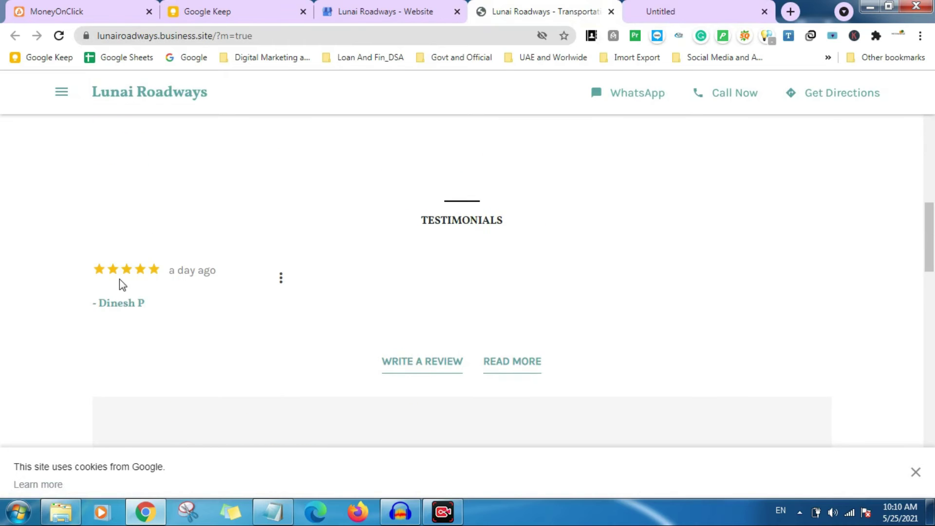
triple_click(187, 266)
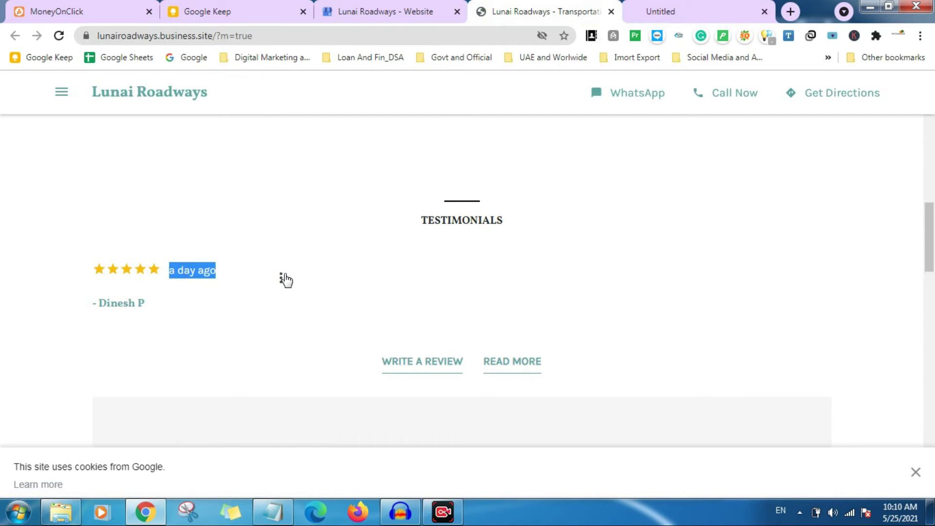
click(284, 279)
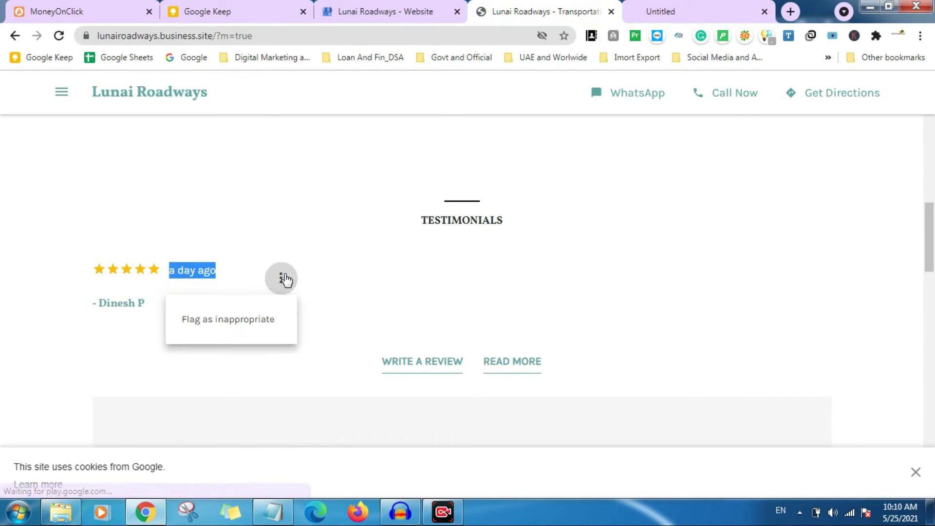
click(207, 394)
click(110, 275)
- Review the published site's review links, service text, gallery and contact section, and try the Call Now link under Contact
scroll(286, 336, down, 4)
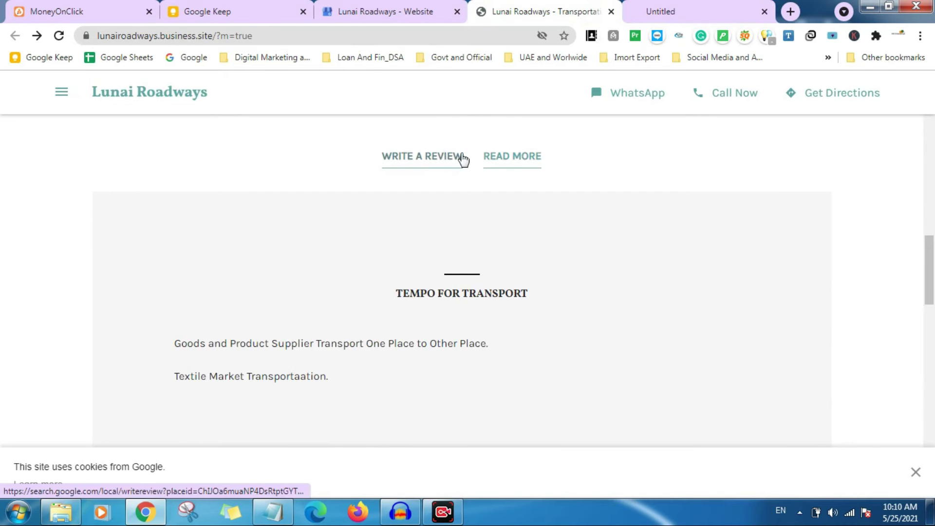
scroll(378, 319, down, 5)
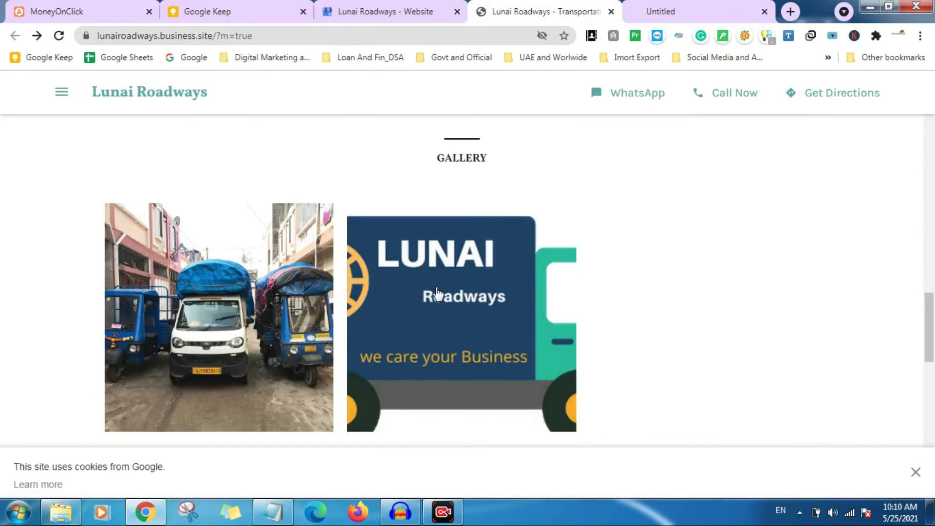
scroll(437, 292, down, 12)
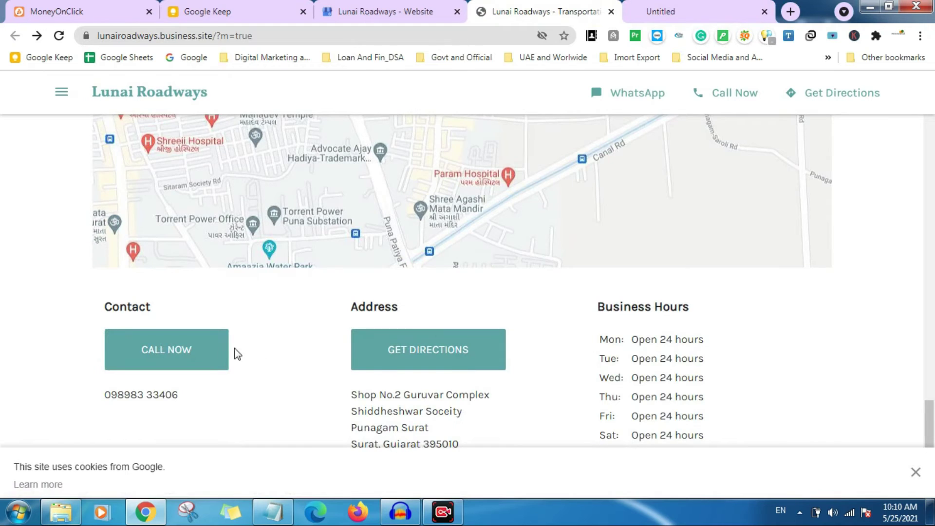
scroll(237, 354, down, 2)
click(217, 290)
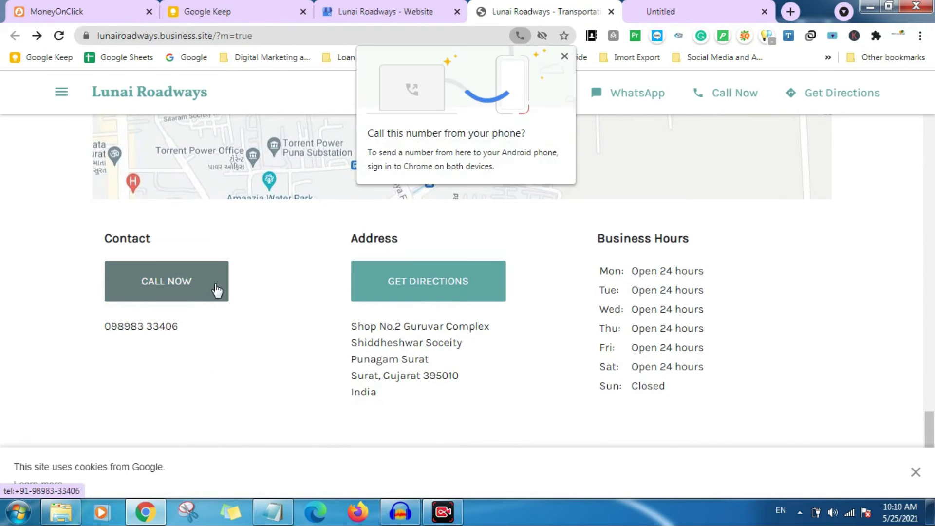
click(563, 56)
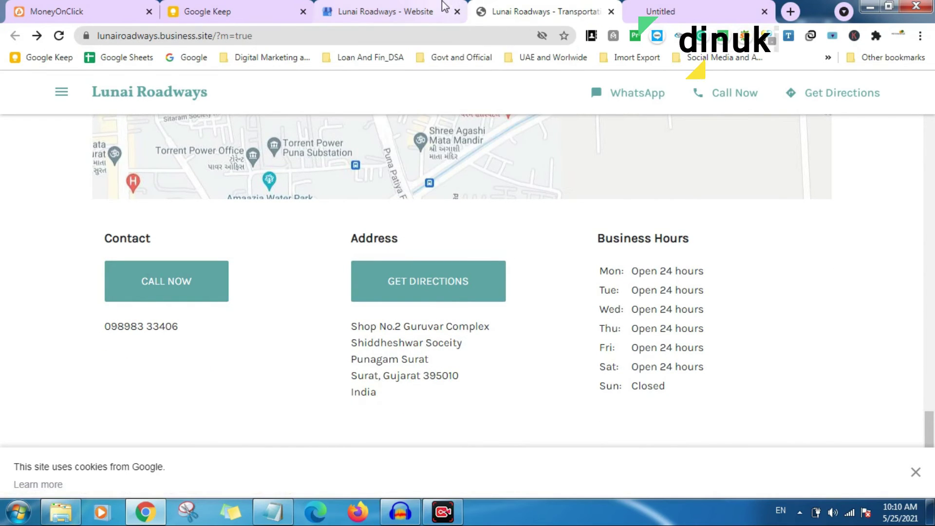
- Open the listing's Insights and set the period of the customer search report to 1 week
click(385, 12)
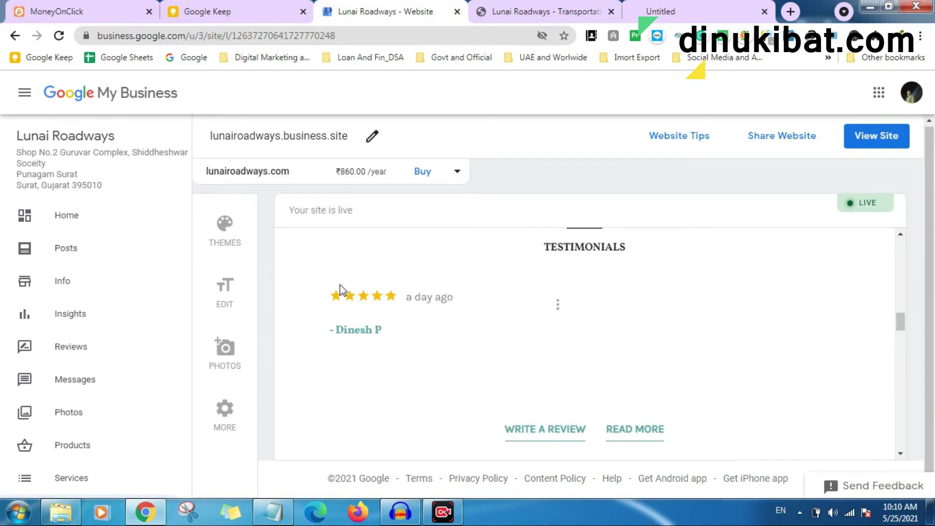
scroll(340, 290, down, 3)
click(100, 318)
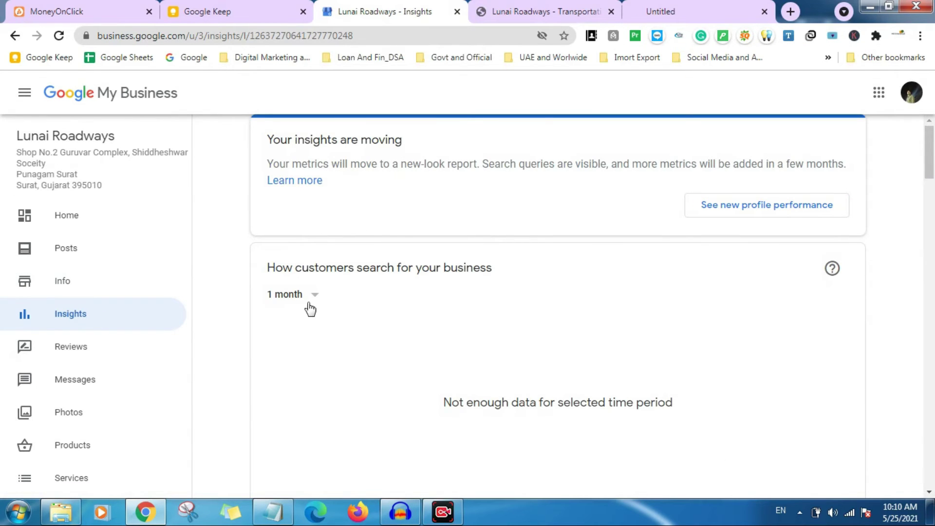
drag(443, 413, 675, 410)
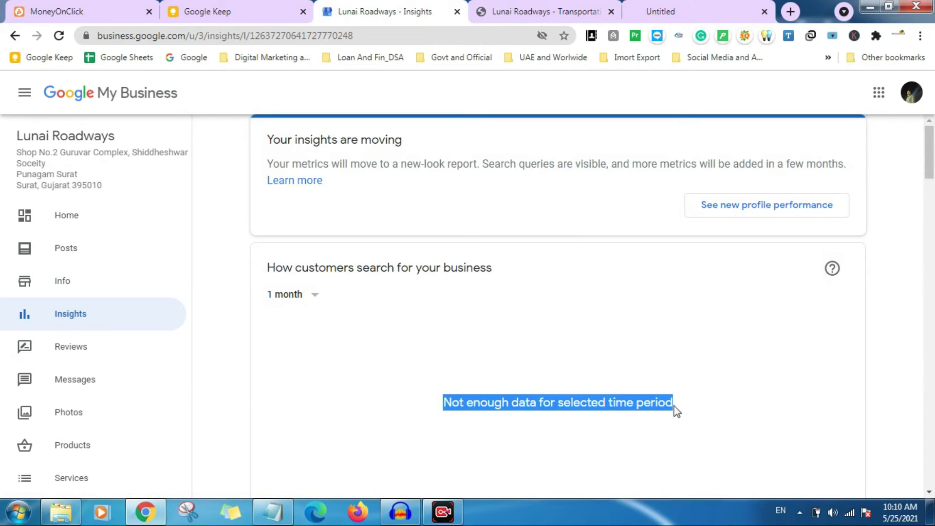
scroll(593, 389, down, 1)
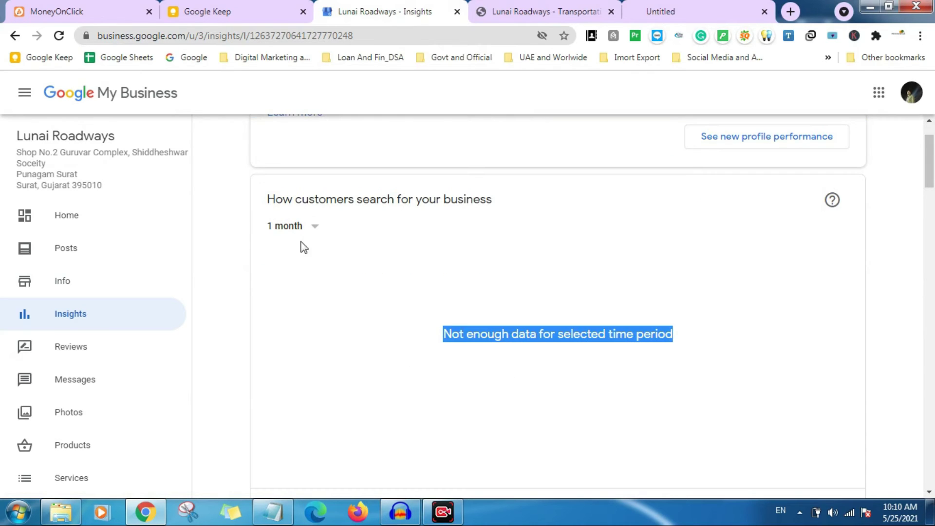
click(304, 229)
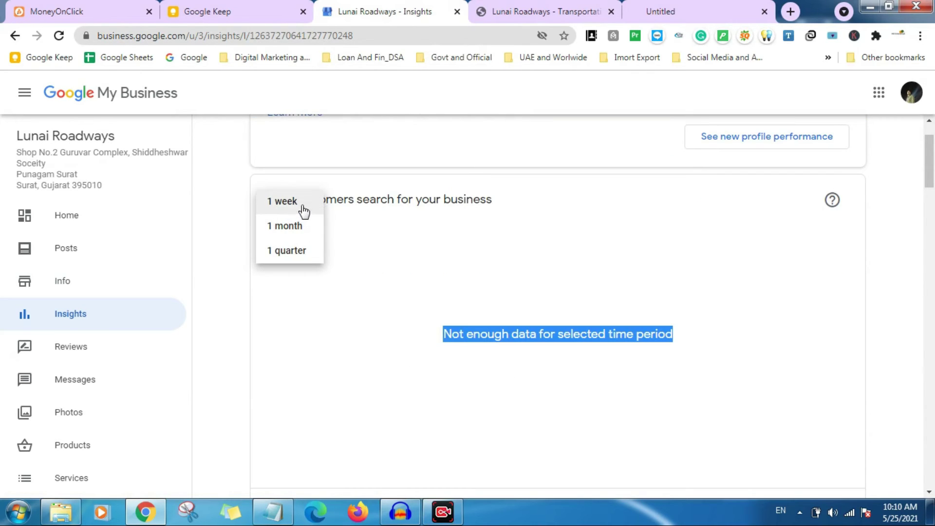
click(302, 209)
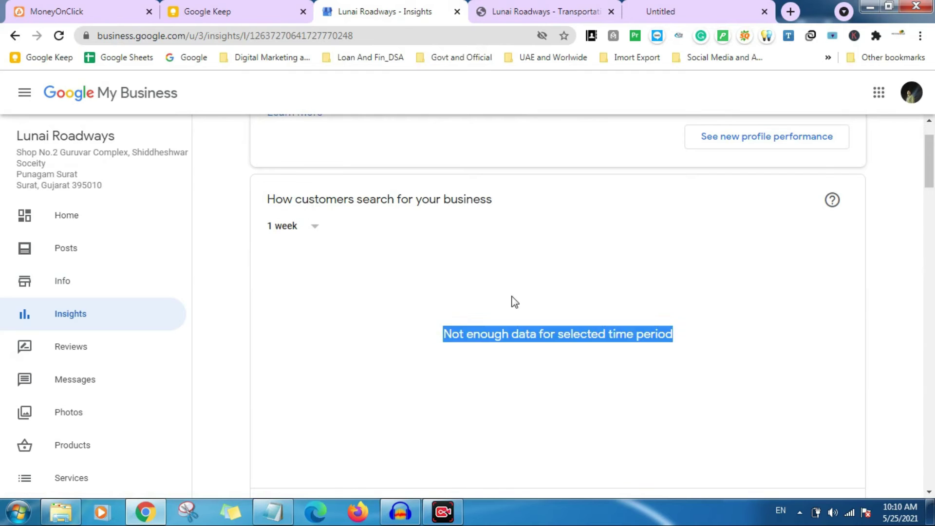
- Examine the chart of where customers view the business on Google, inspecting the data point for May 22, 2021
scroll(447, 336, down, 5)
scroll(354, 344, down, 3)
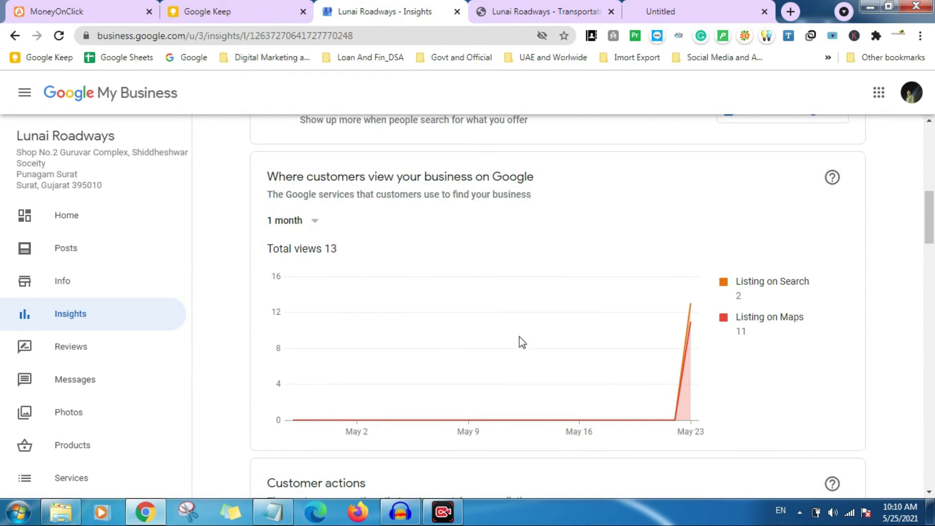
mouse_move(674, 419)
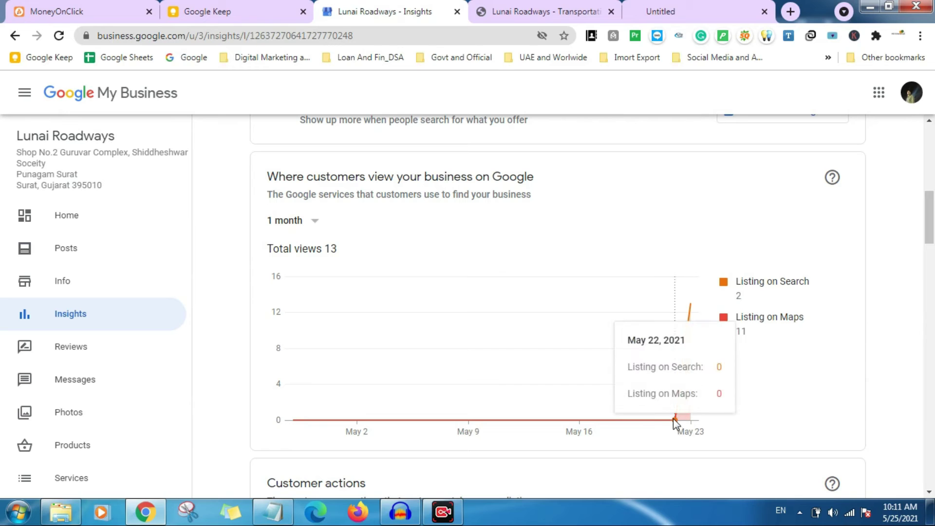